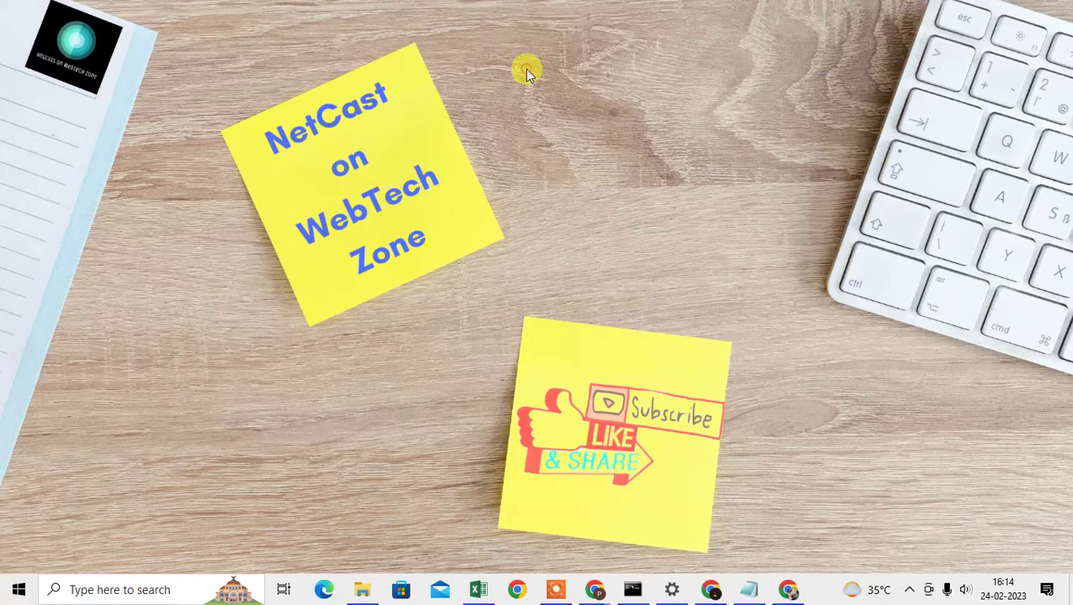
Refresh the desktop and bring up Chrome with its DNS-related tabs
right_click(527, 74)
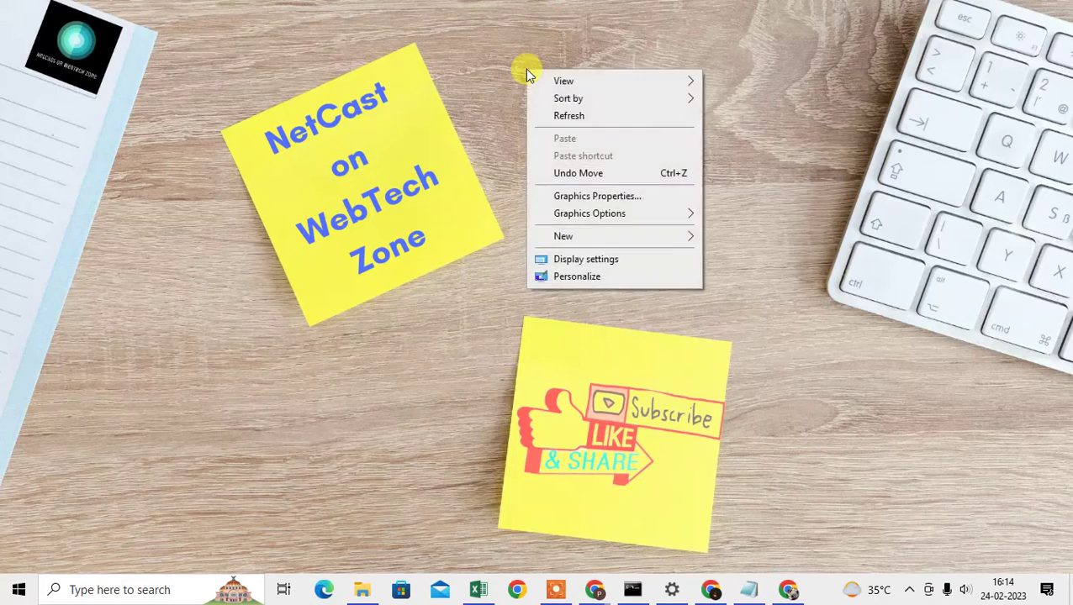
click(610, 120)
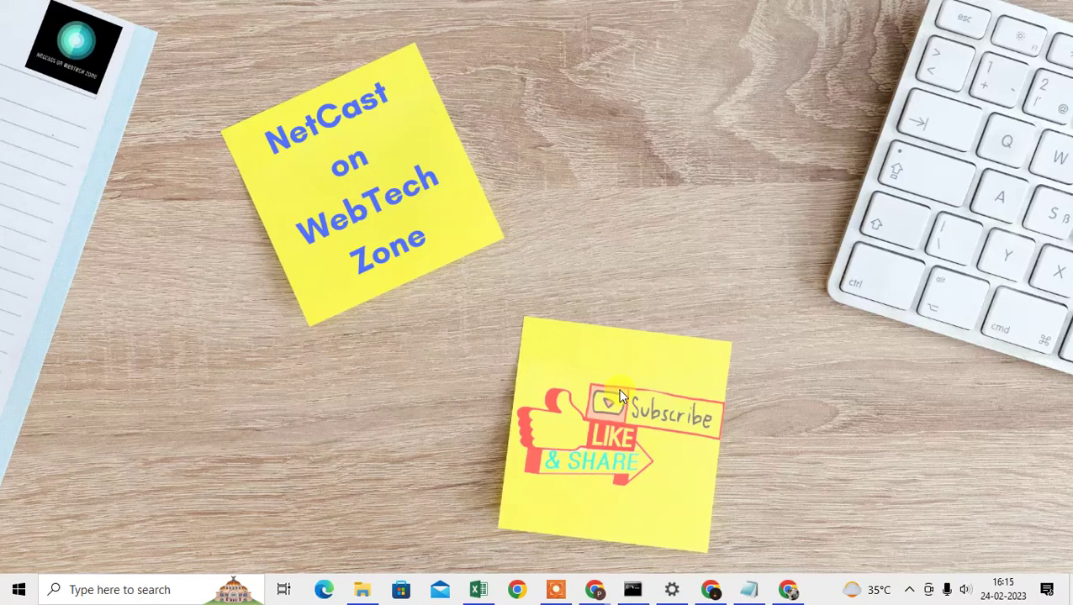
click(711, 591)
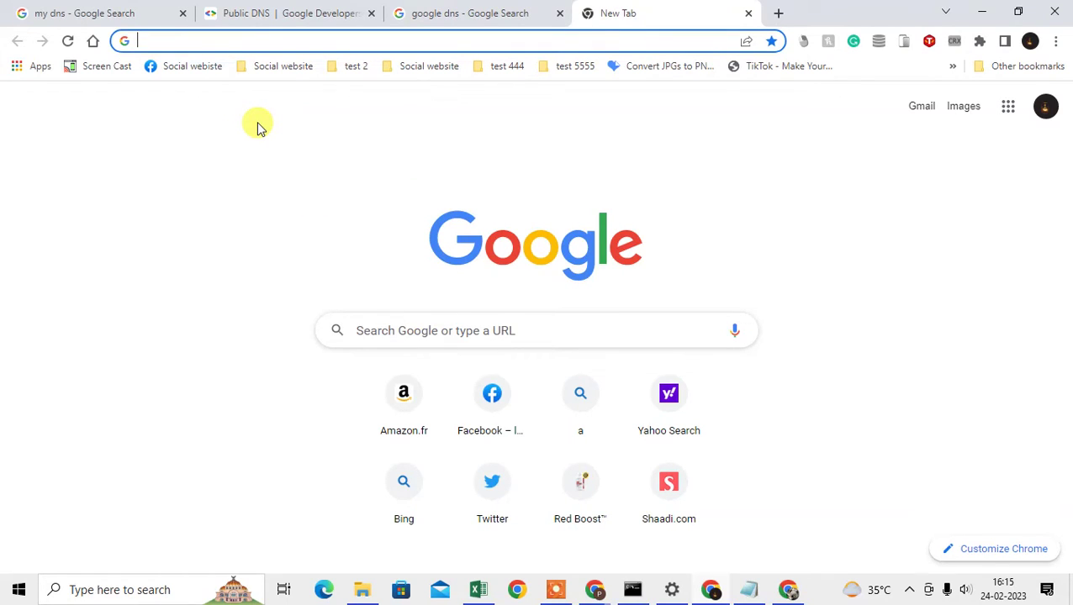
click(521, 10)
click(273, 10)
Re-run the 'my dns' Google search in its tab
click(84, 13)
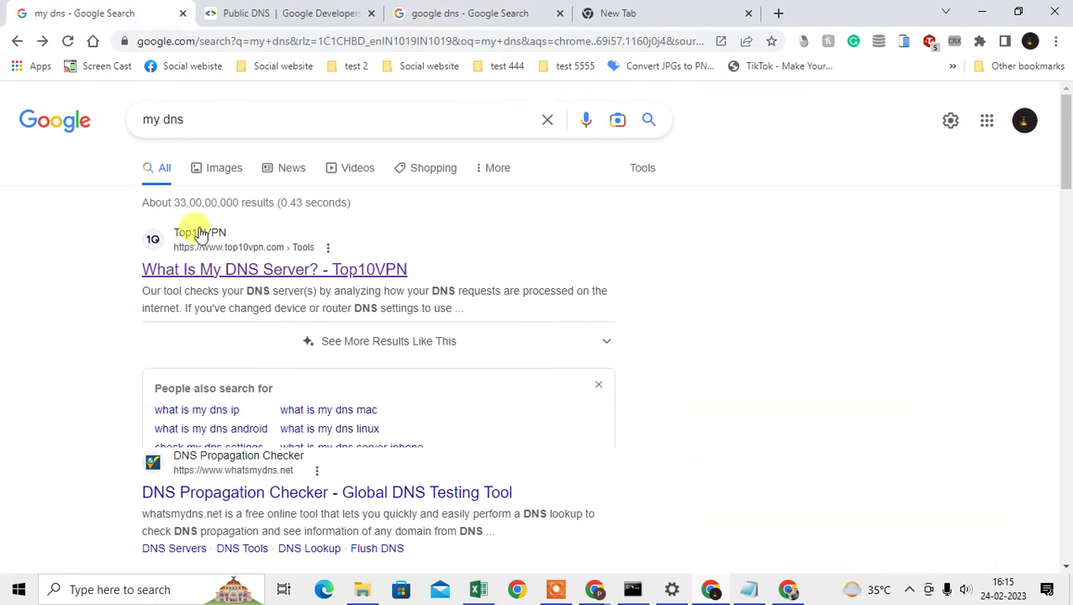
click(143, 123)
key(Return)
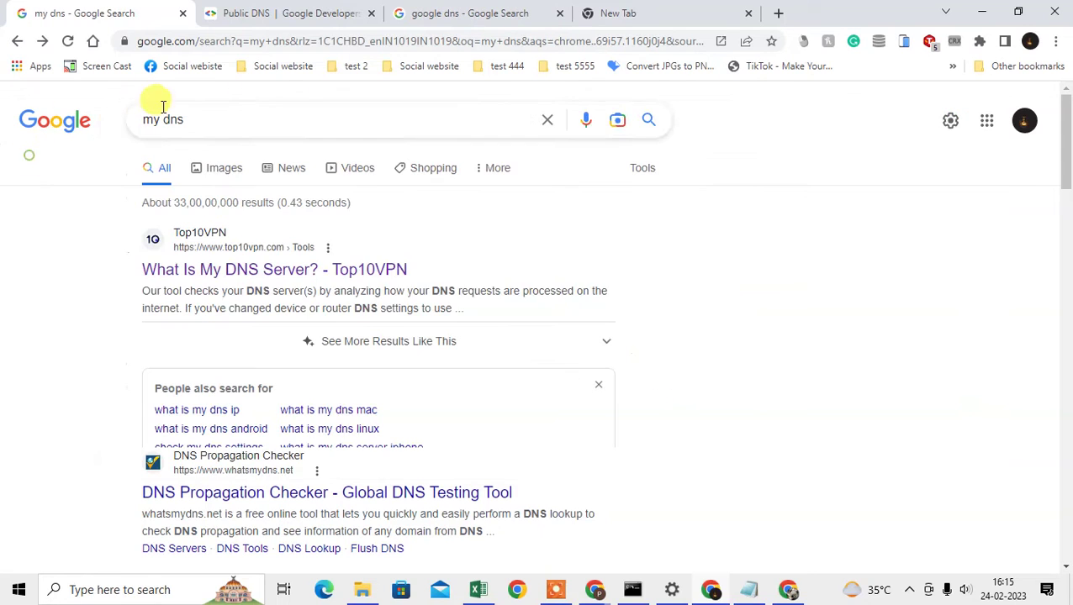
click(201, 119)
key(Return)
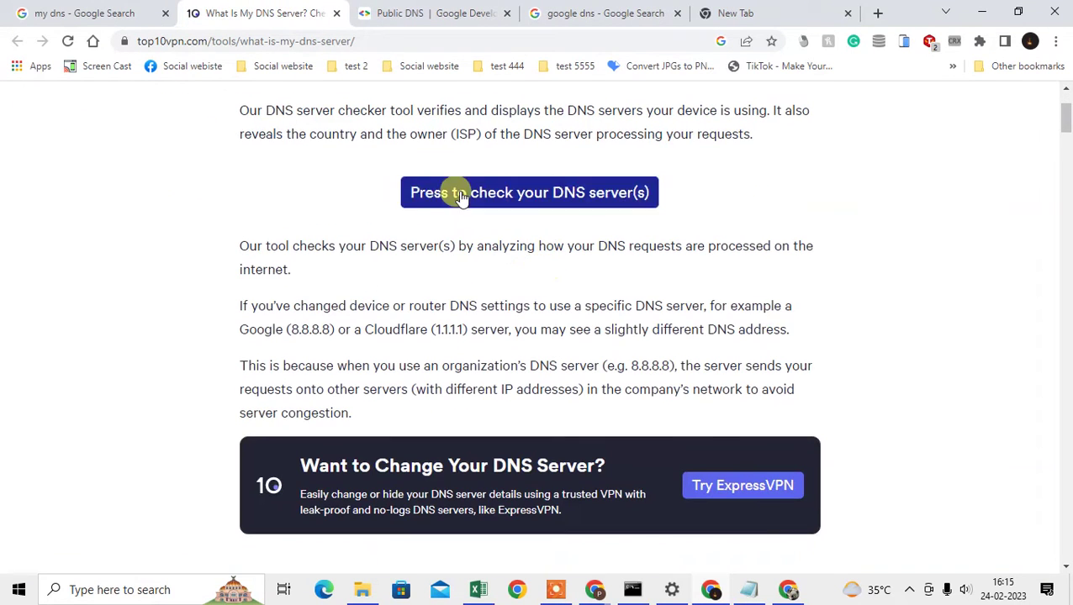
Run the DNS server check and copy the server address 122.169.123.38
click(508, 197)
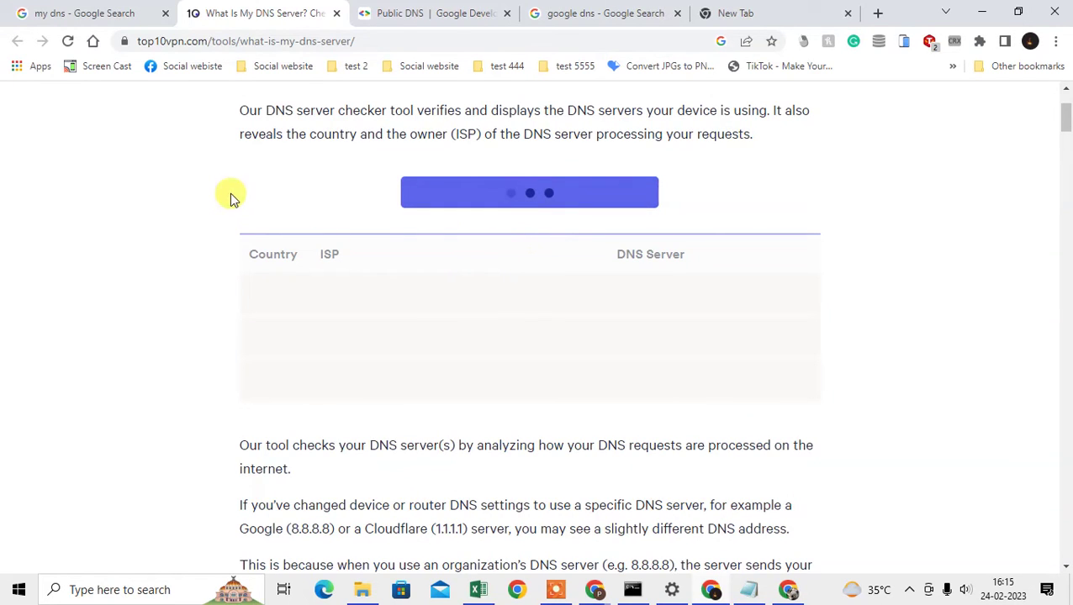
drag(306, 297, 546, 319)
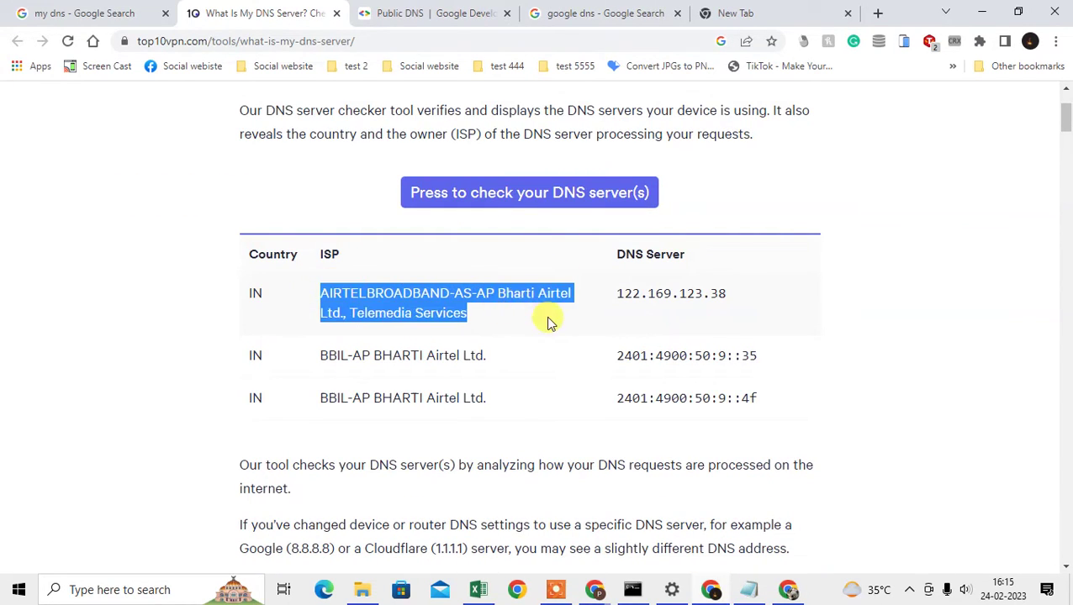
drag(621, 293, 749, 294)
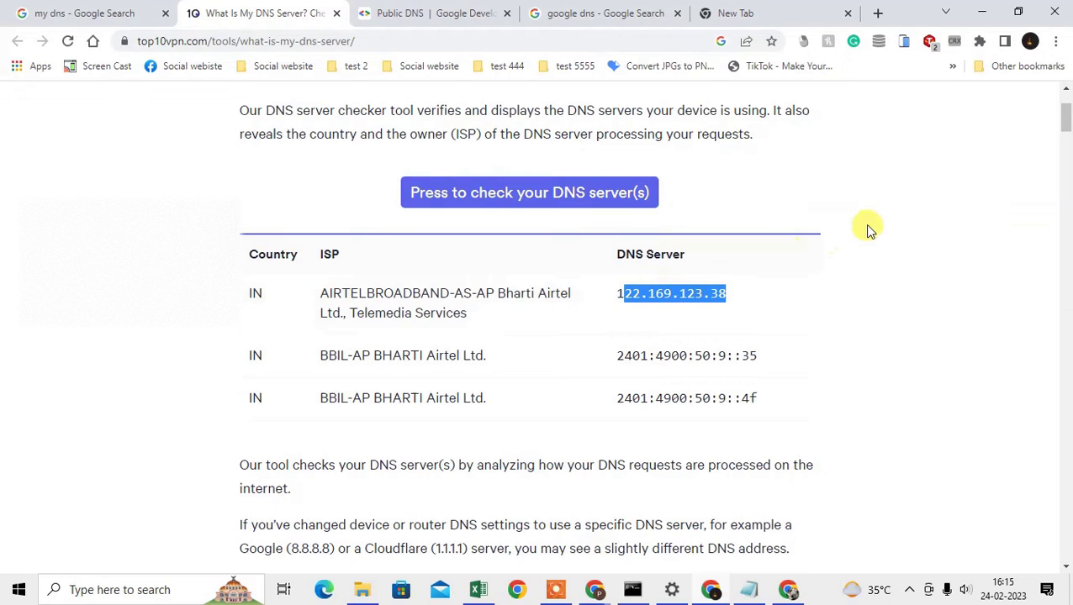
click(1002, 264)
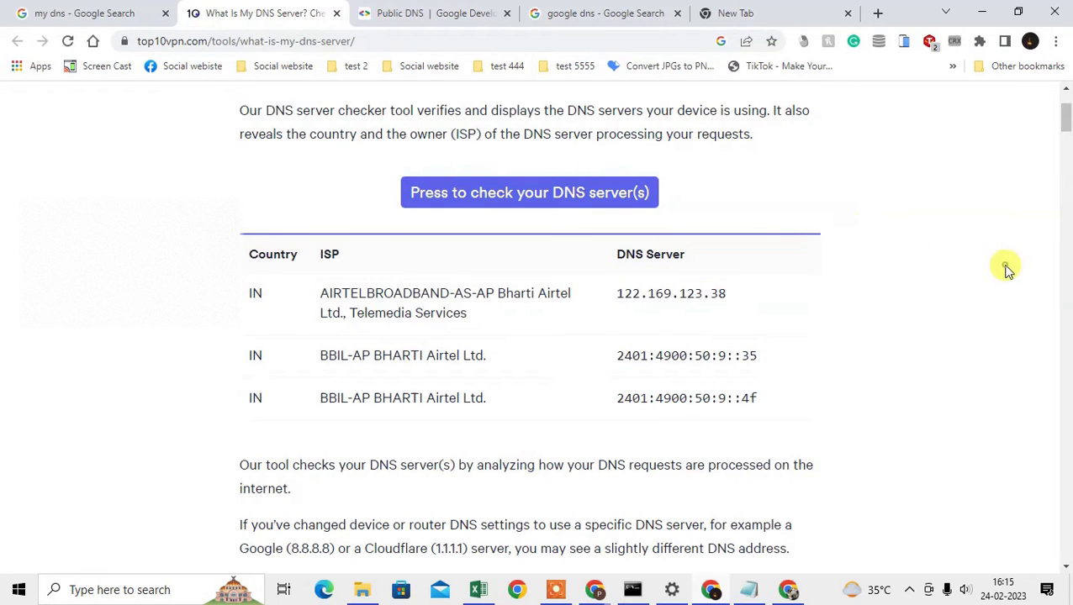
drag(617, 292, 727, 293)
right_click(692, 297)
click(729, 311)
Re-run the 'google dns' Google search in its tab
click(410, 13)
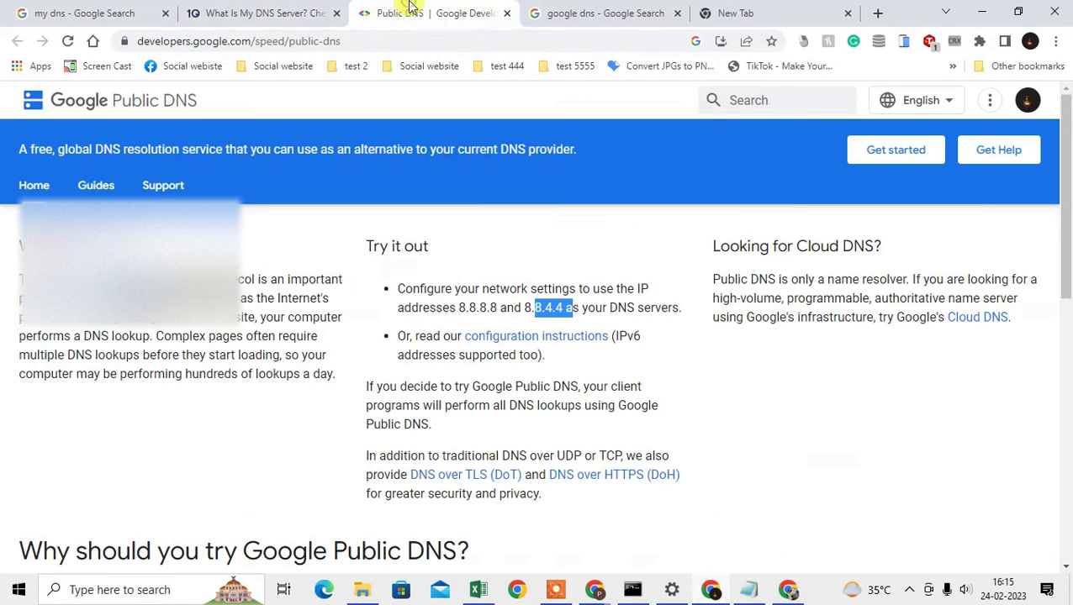
click(74, 13)
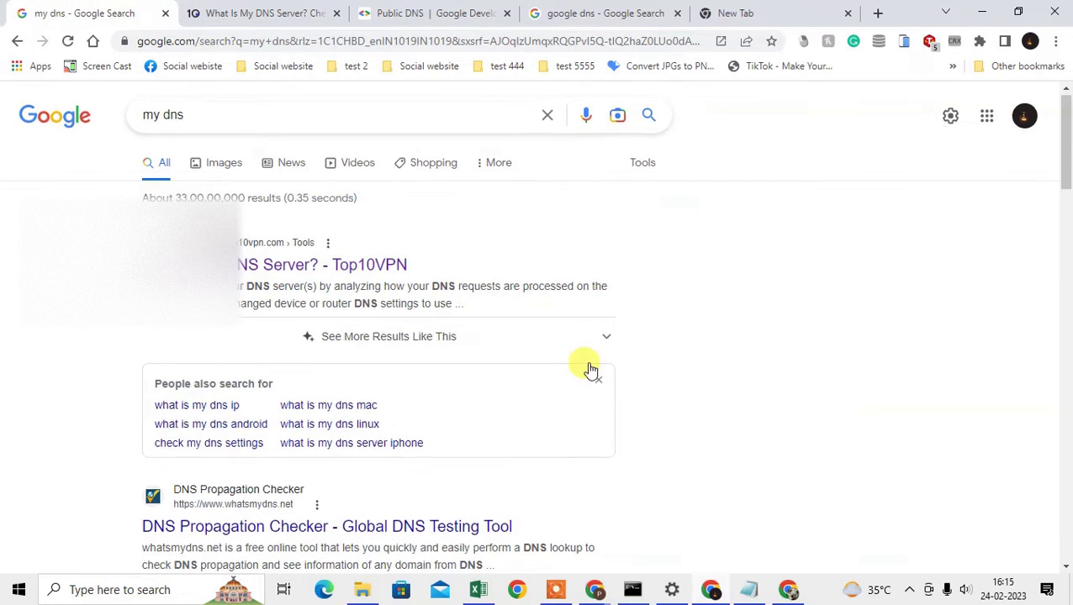
scroll(580, 363, down, 3)
click(609, 12)
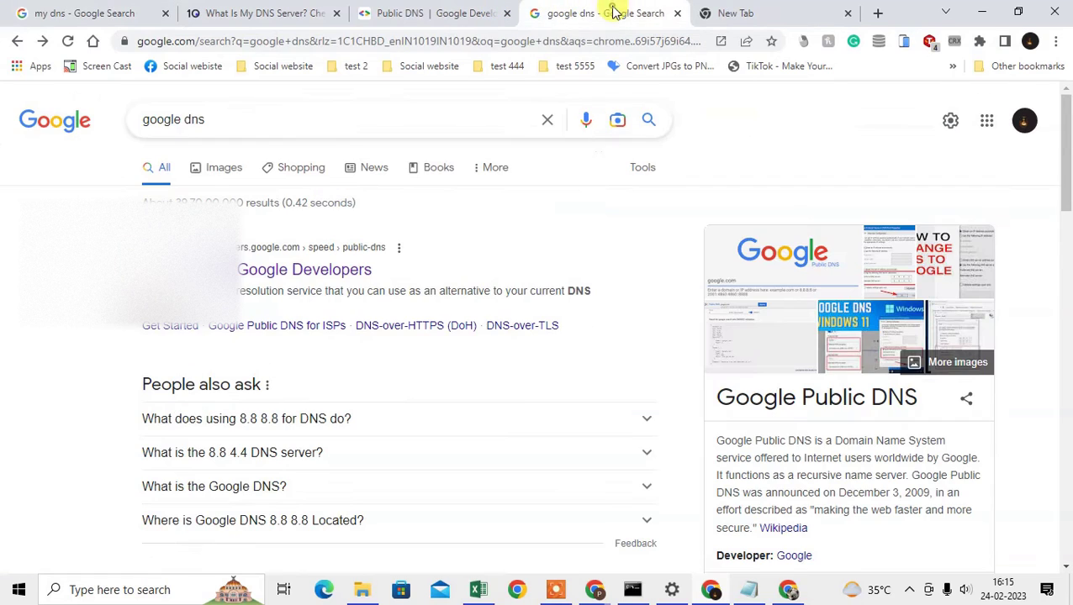
click(233, 120)
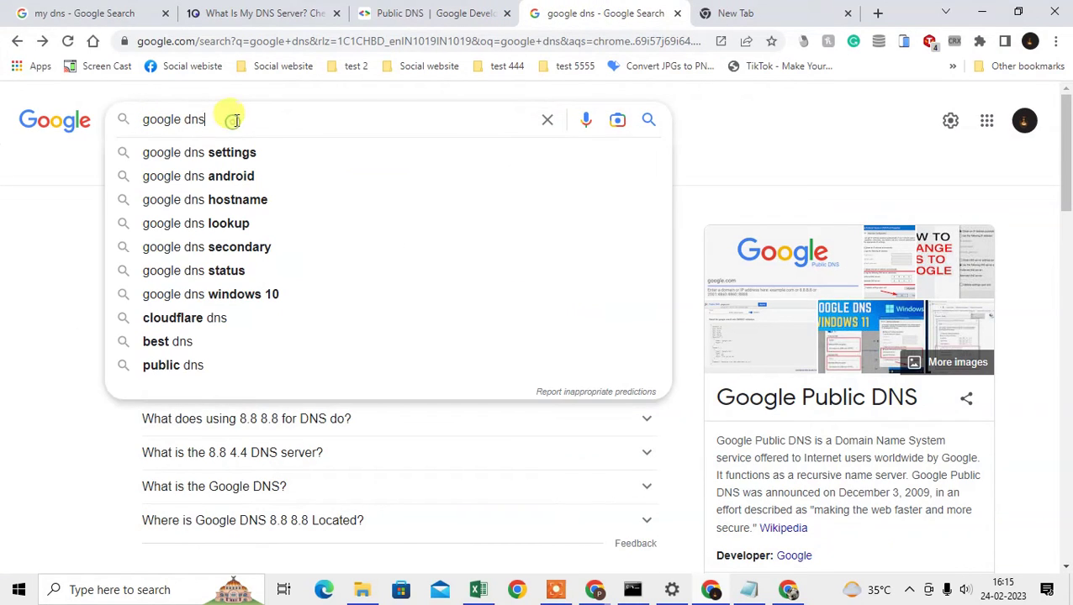
key(Return)
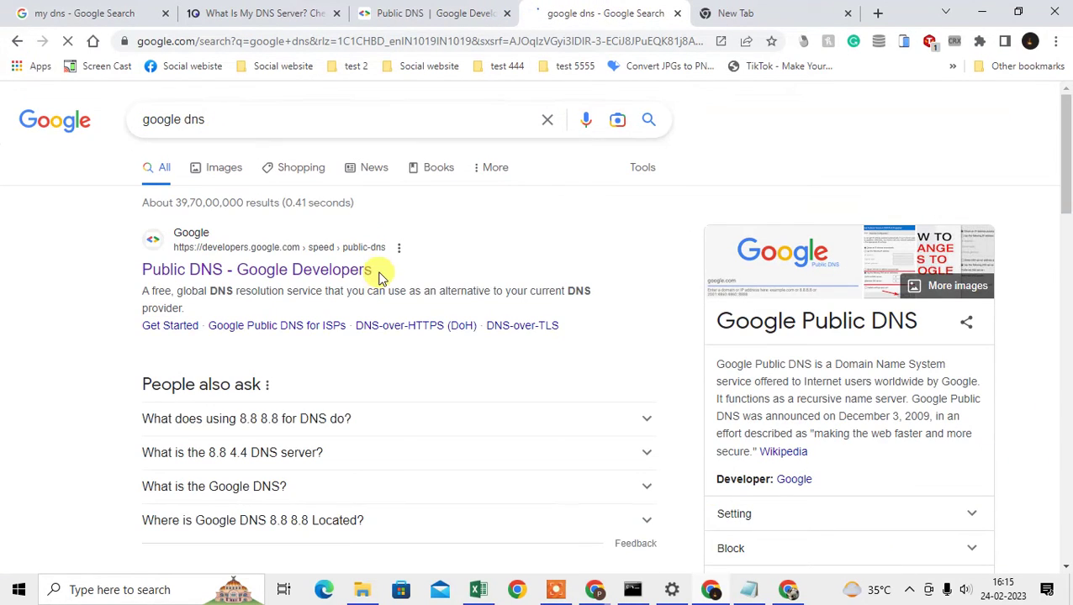
Open the Google Public DNS (dns.google) result in a new tab
scroll(382, 273, down, 3)
scroll(387, 278, down, 2)
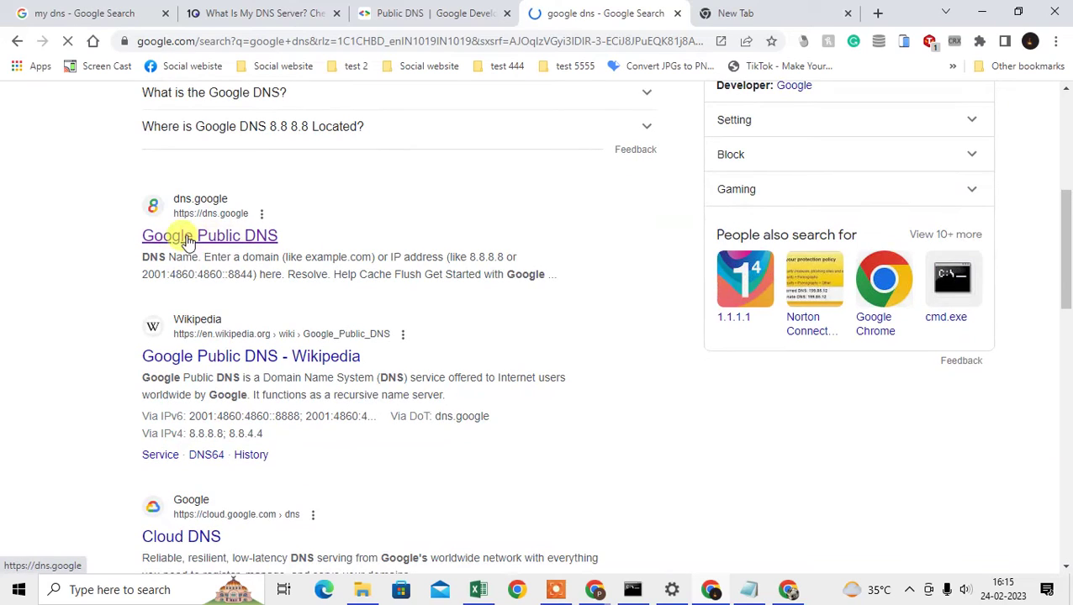
right_click(242, 242)
click(277, 250)
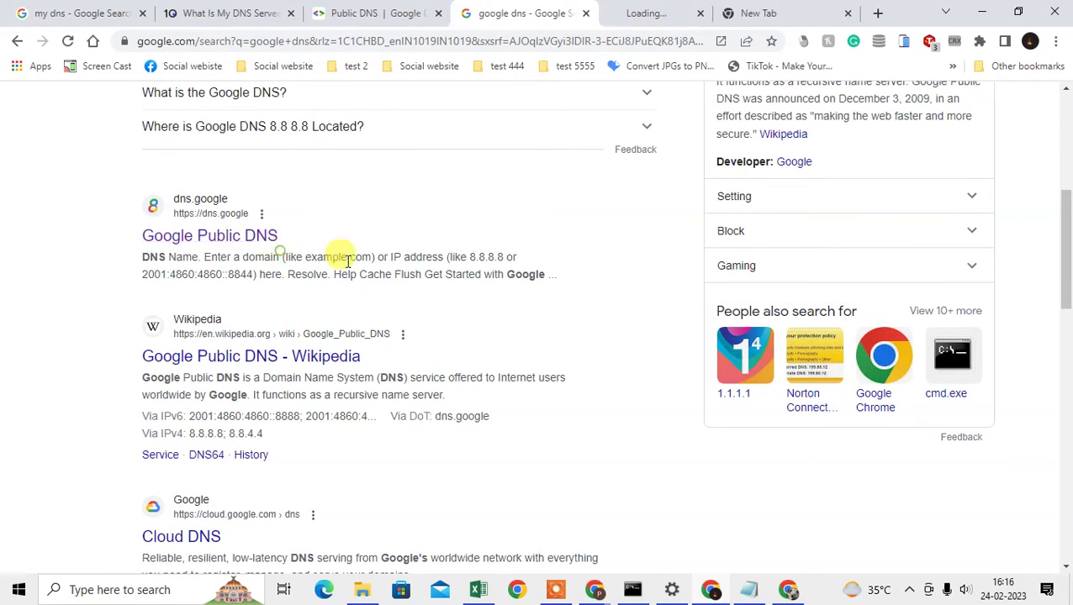
Paste 122.169.123.38 into dns.google, resolve it and review the Airtel PTR answer
click(635, 8)
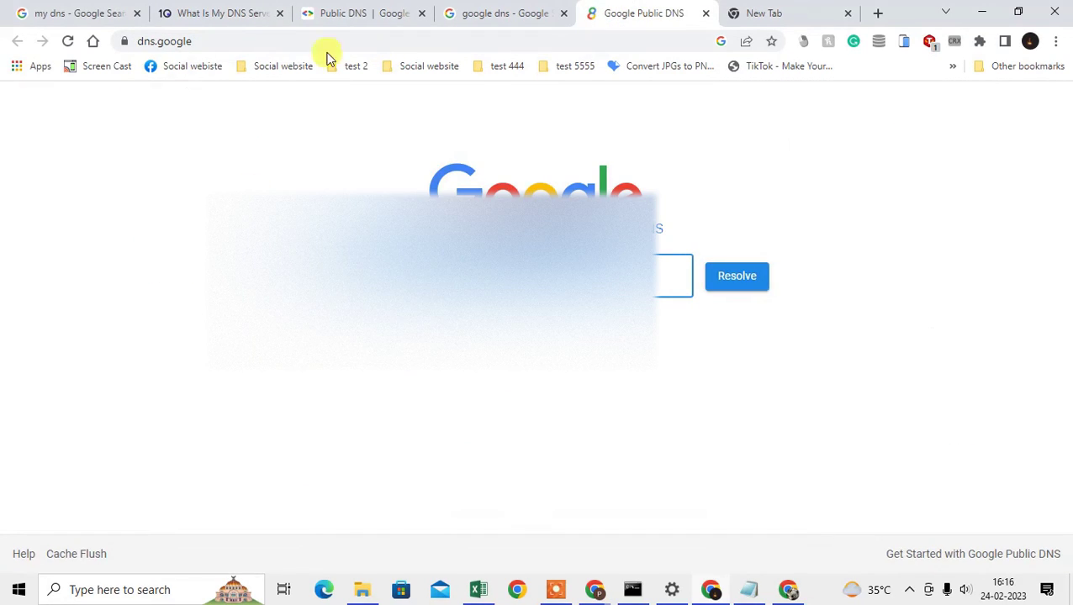
right_click(329, 365)
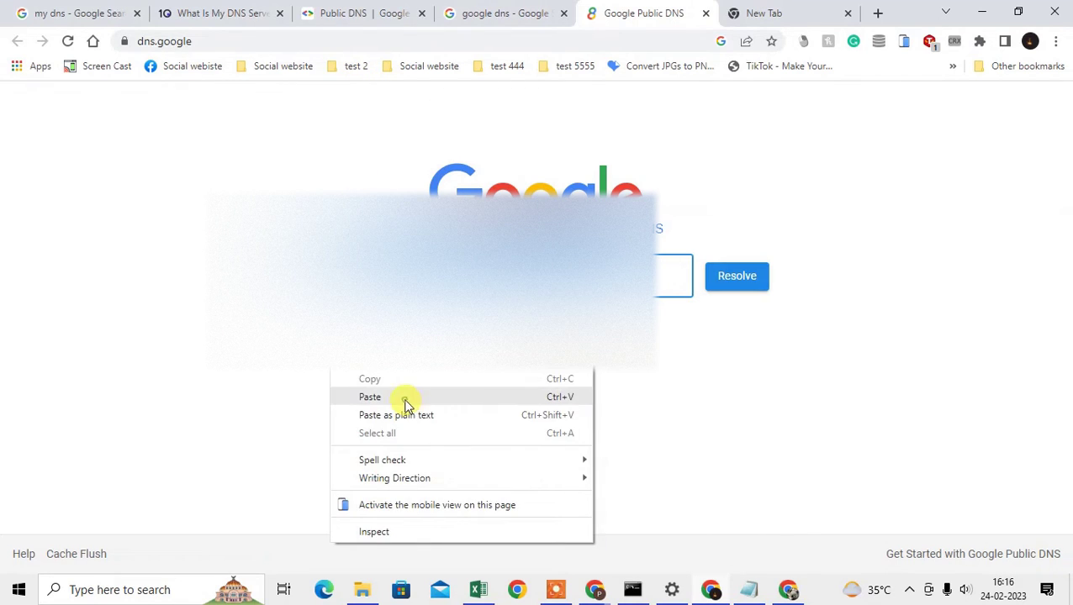
click(404, 397)
click(732, 277)
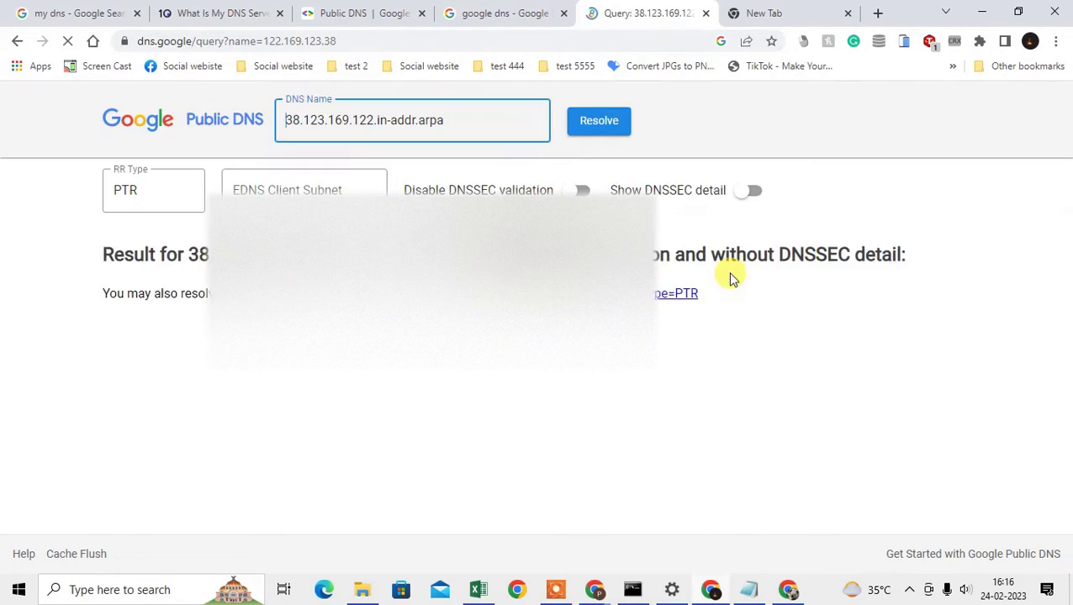
drag(96, 252, 902, 255)
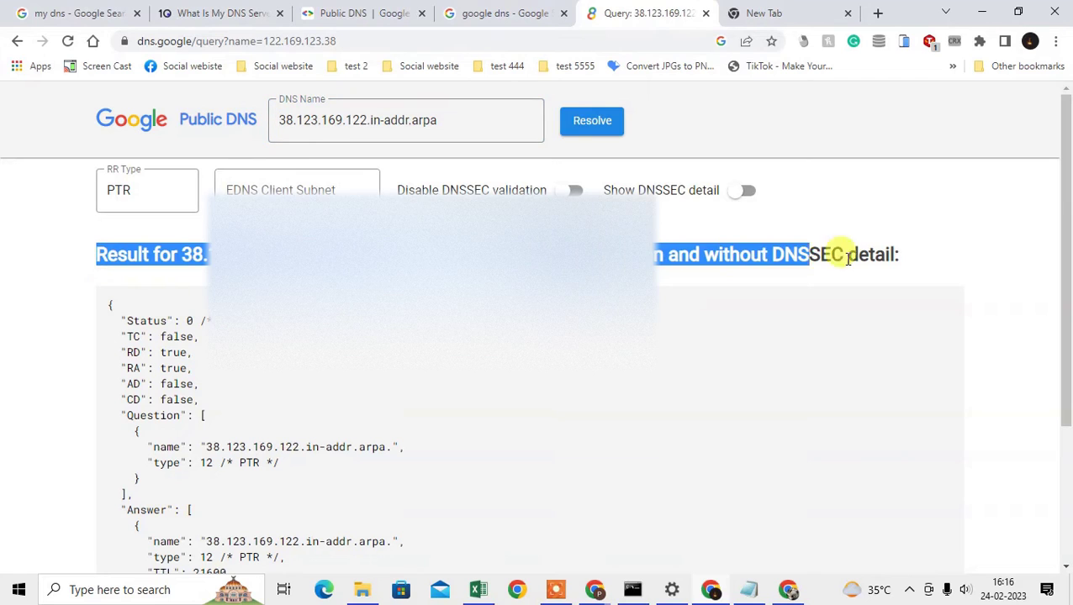
scroll(538, 328, down, 3)
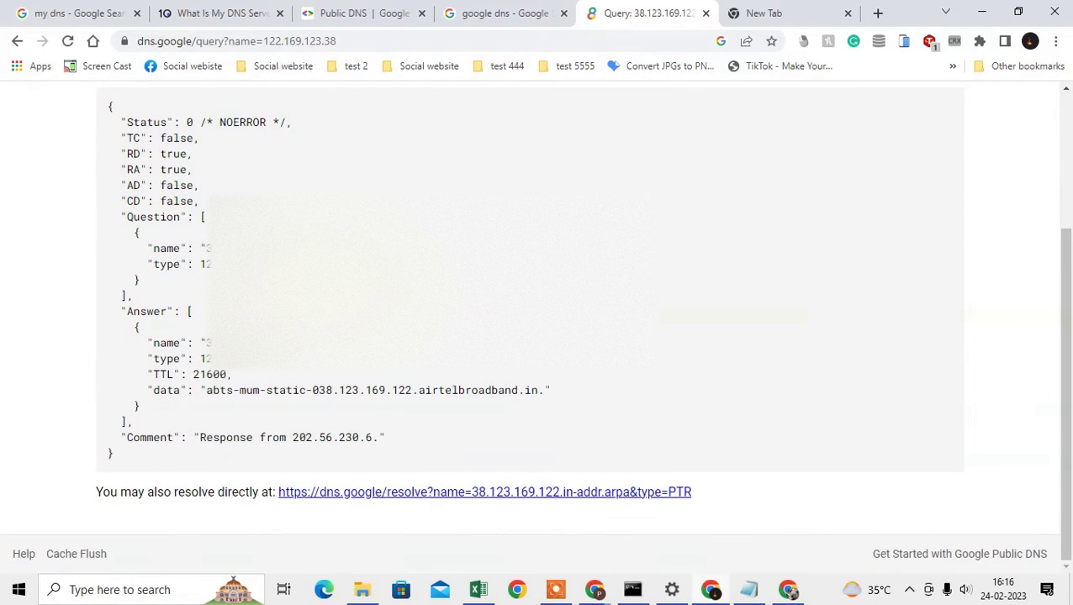
scroll(538, 336, up, 3)
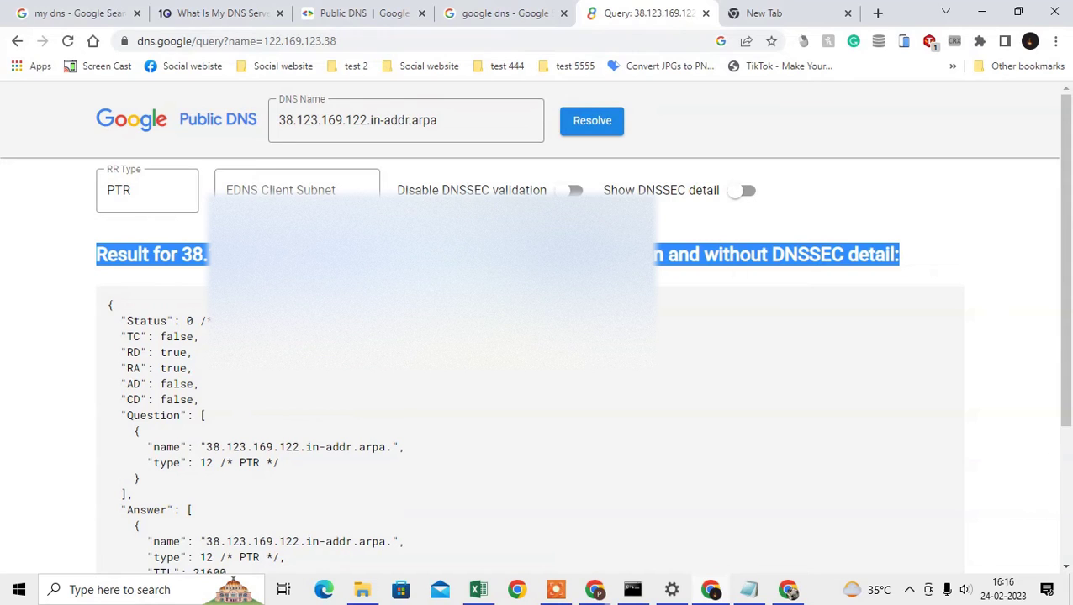
click(803, 10)
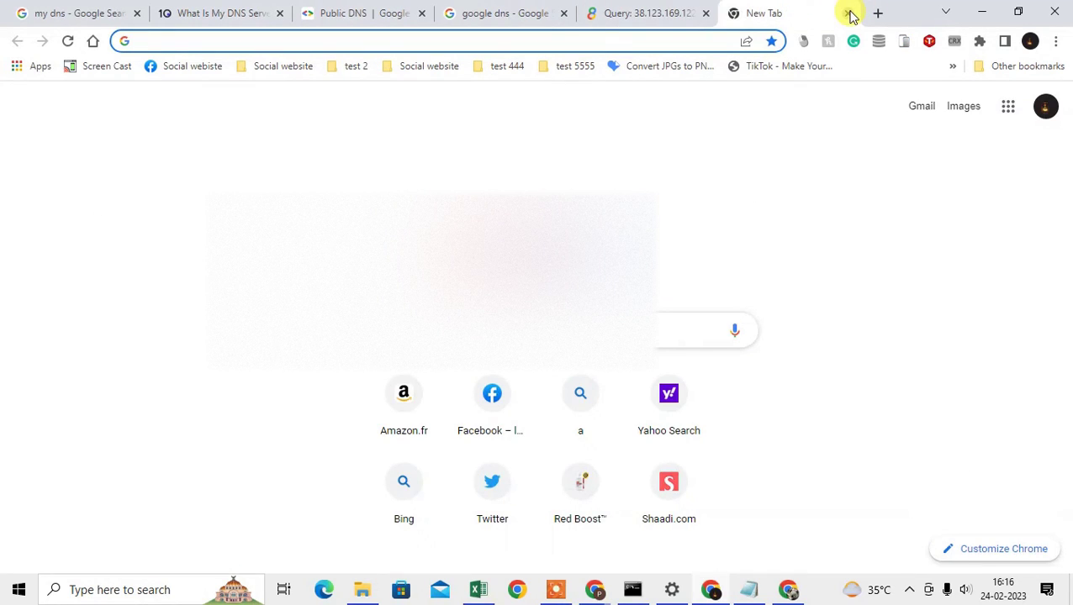
Open Google's Public DNS developer page from the 'google dns' results in a new tab
click(654, 8)
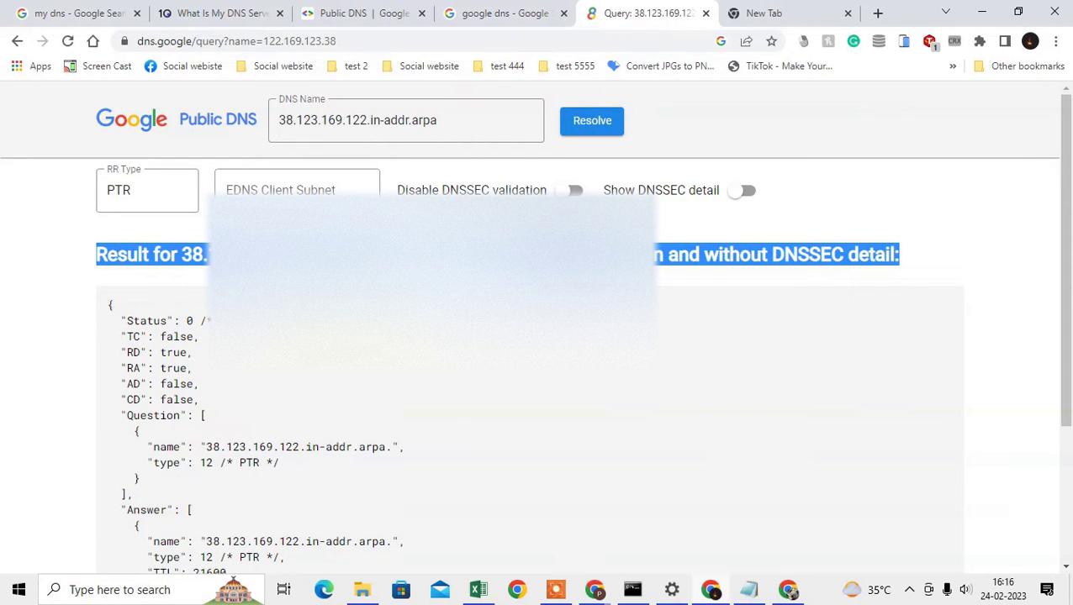
click(74, 10)
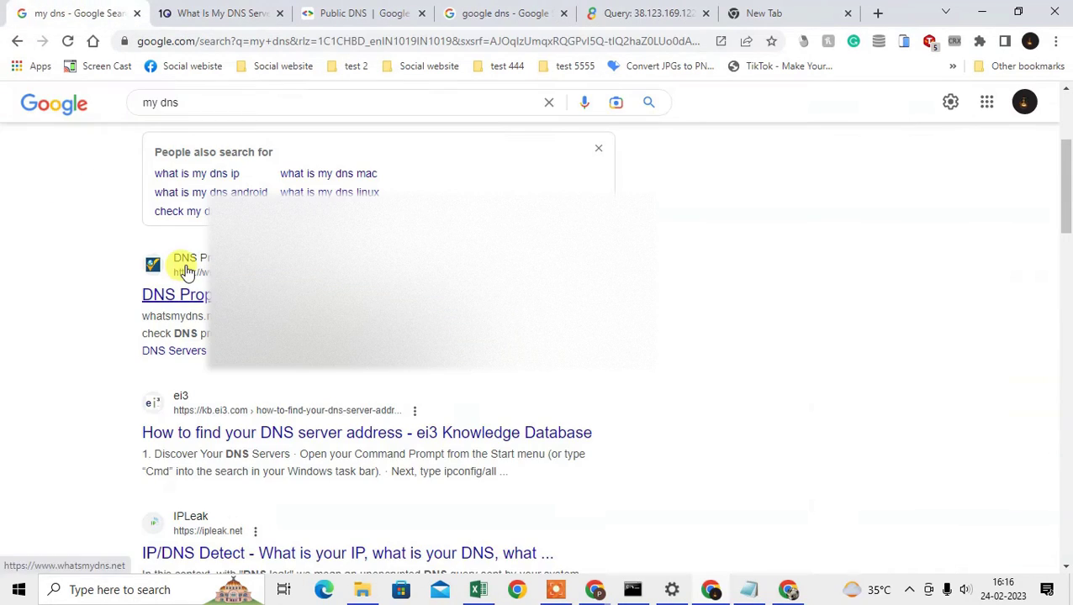
scroll(101, 262, up, 3)
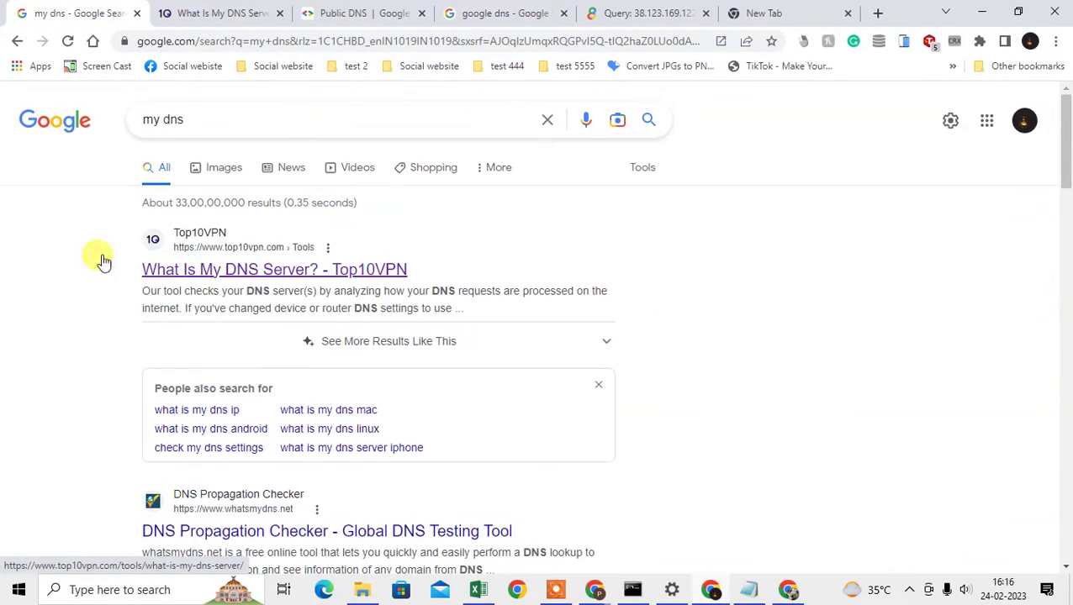
click(506, 13)
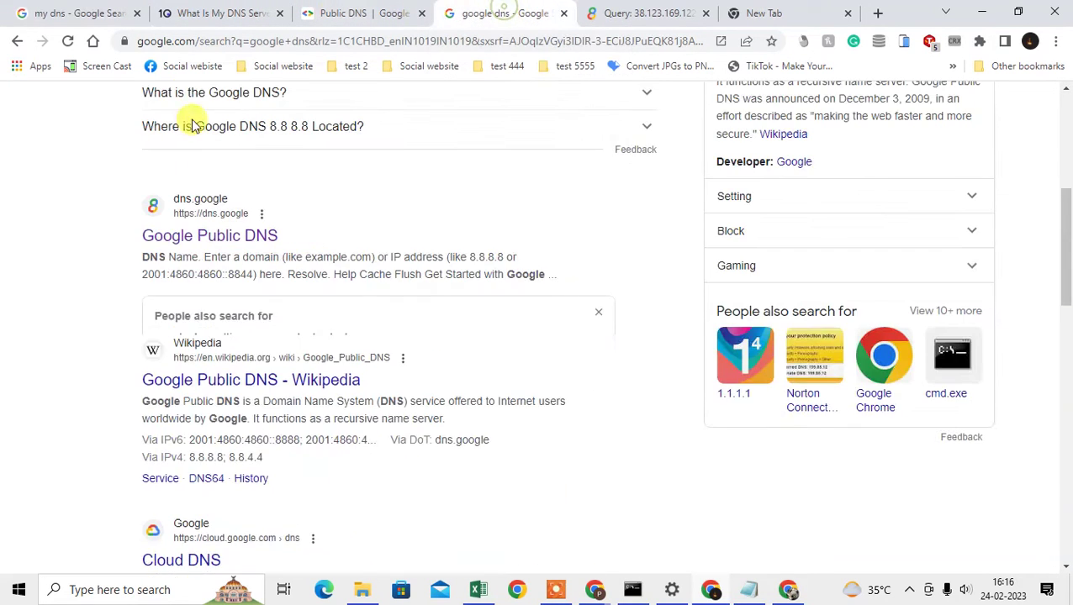
scroll(191, 127, up, 5)
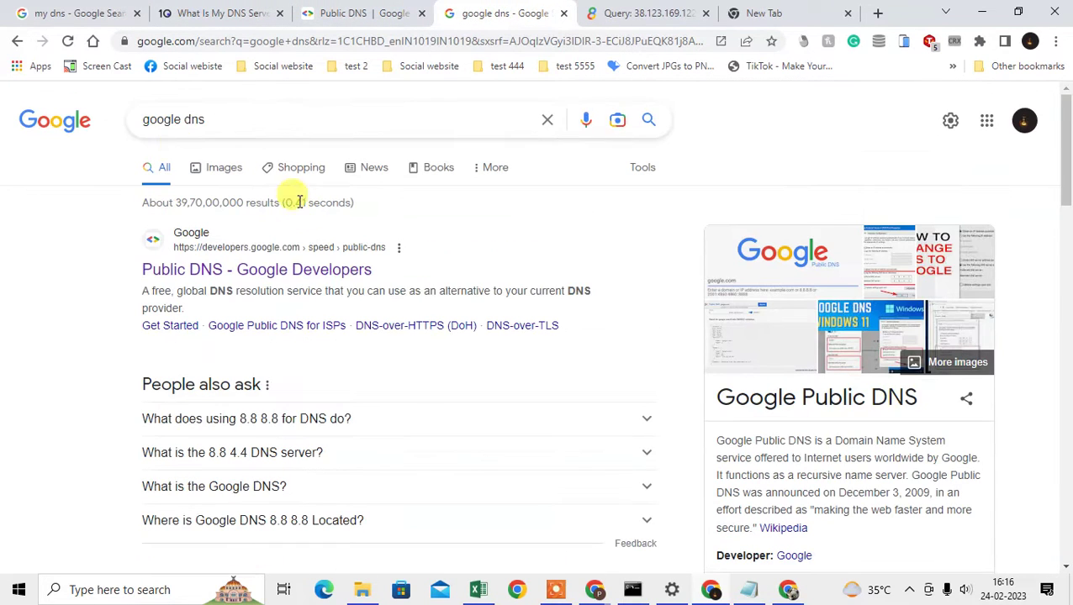
right_click(241, 270)
click(286, 282)
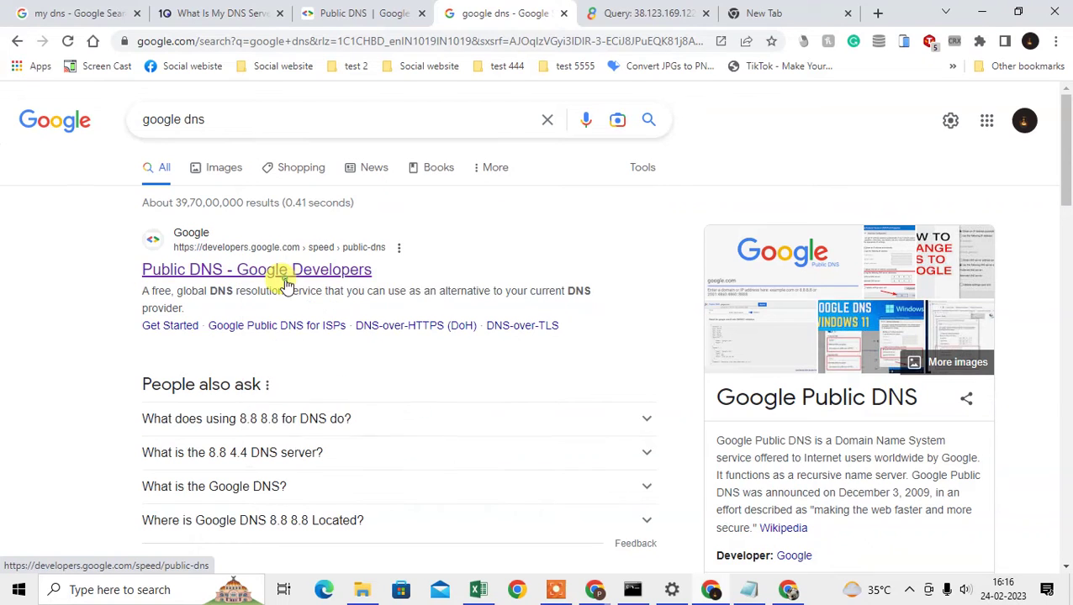
Highlight the 8.8.8.8 and 8.8.4.4 addresses on the Public DNS page
click(551, 13)
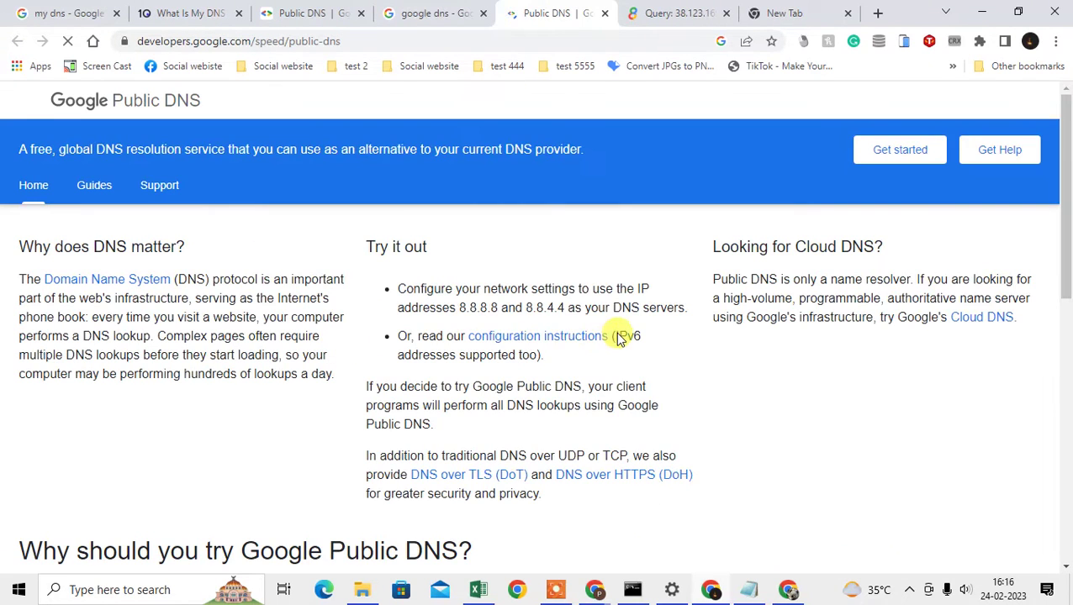
drag(457, 308, 565, 307)
click(509, 306)
click(471, 307)
triple_click(538, 287)
click(574, 307)
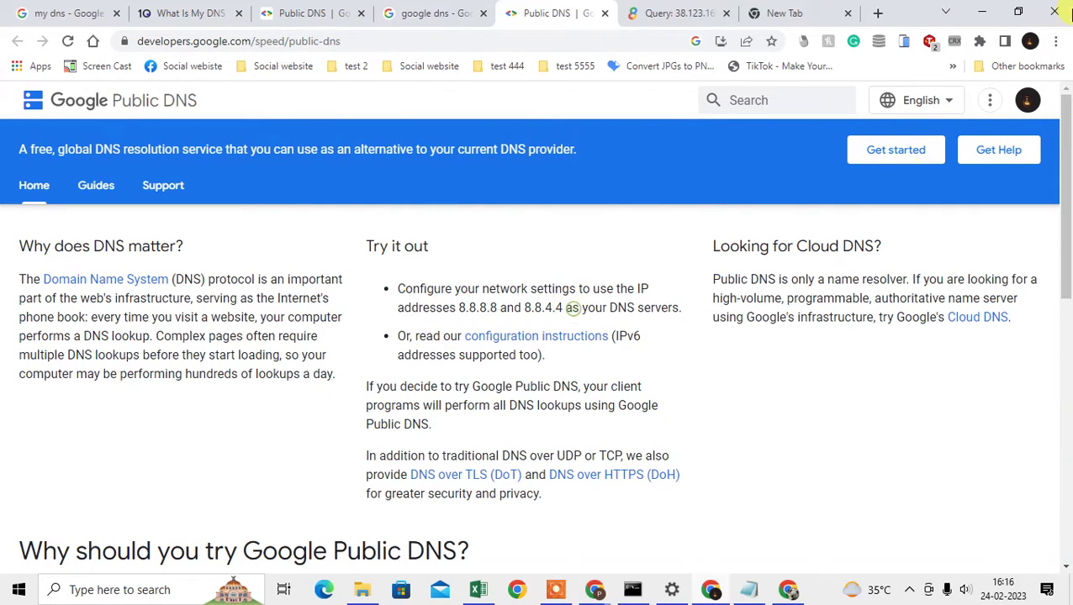
click(912, 590)
Open Network status settings via a 'net' search and go to the Ethernet page
click(77, 588)
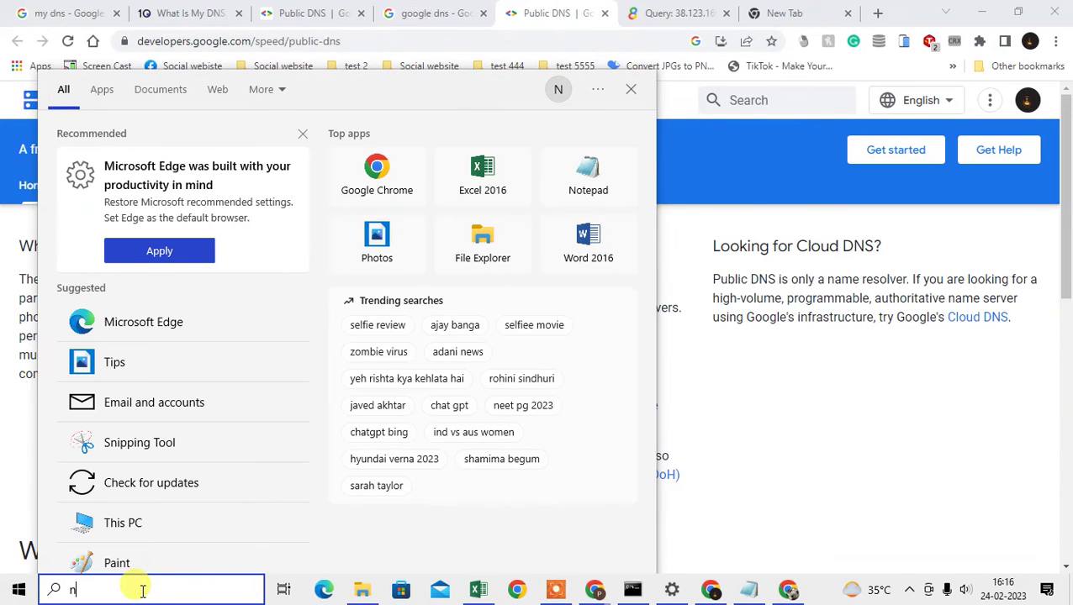
text(net)
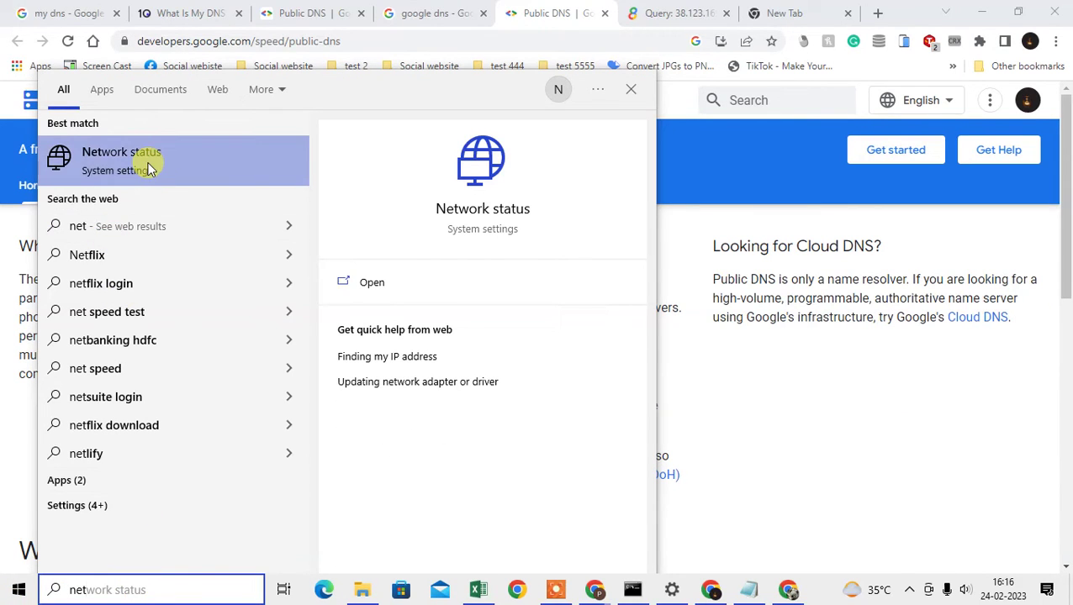
click(143, 162)
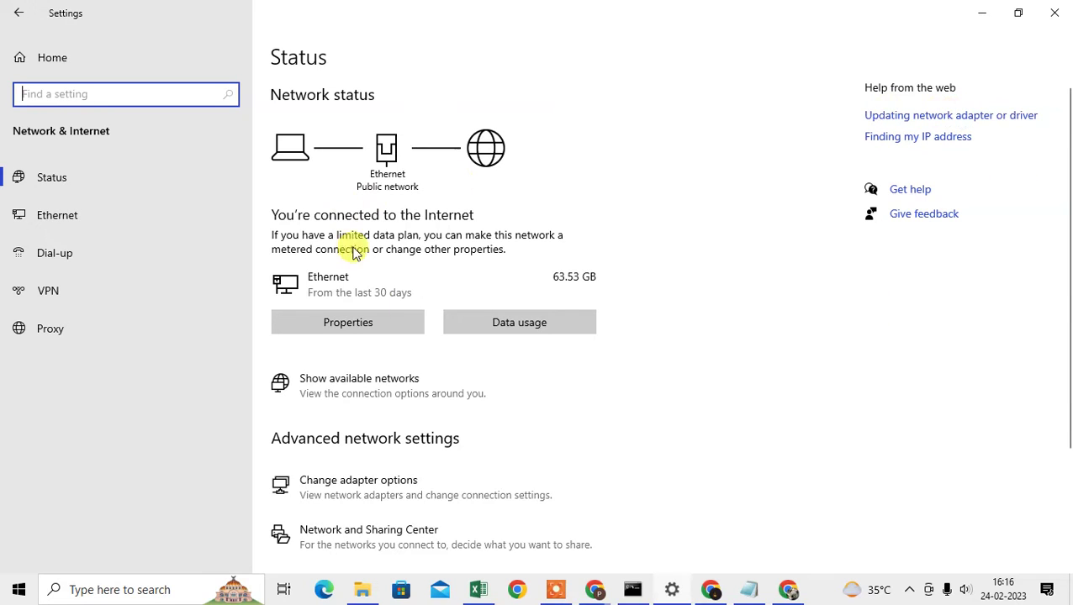
click(332, 324)
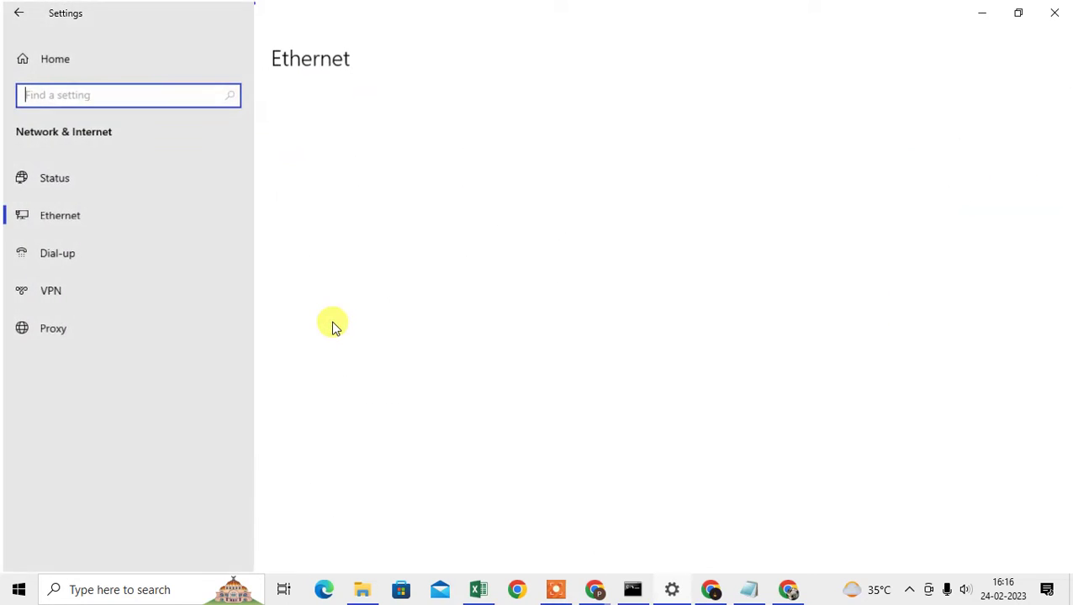
click(19, 12)
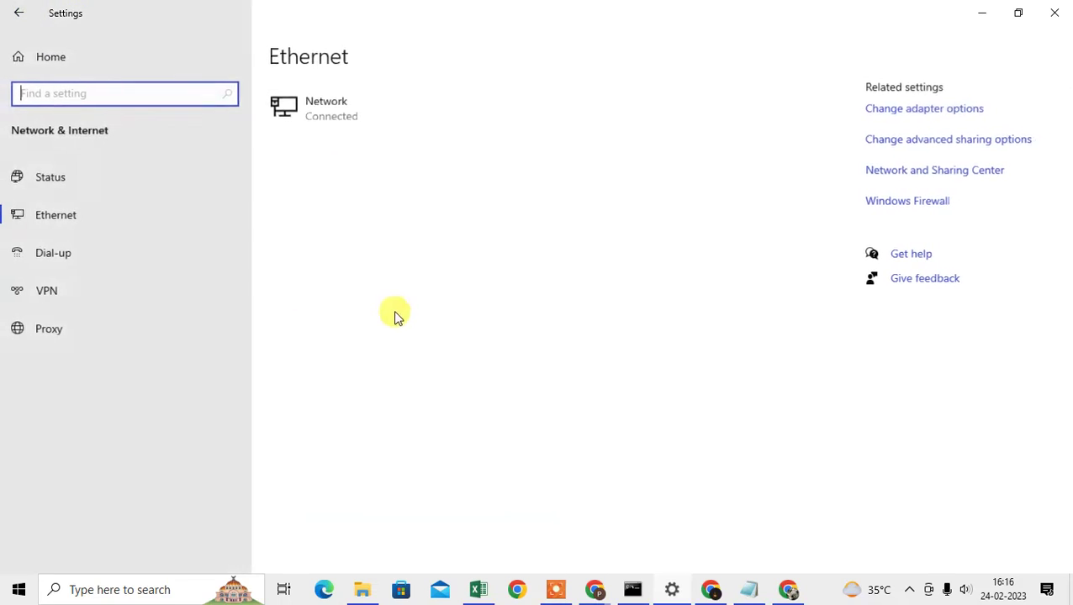
click(318, 114)
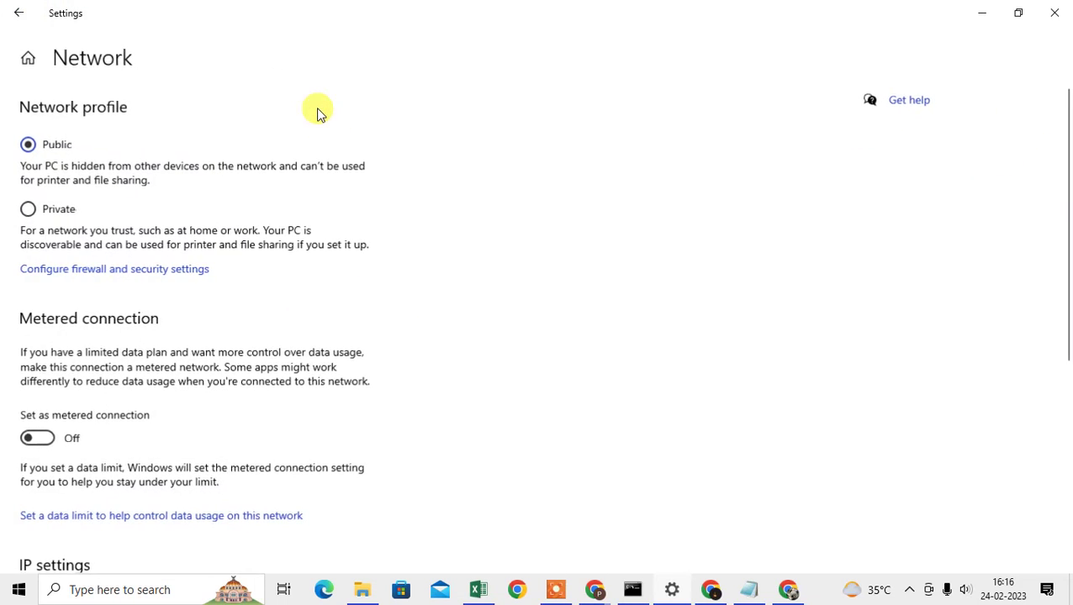
click(15, 17)
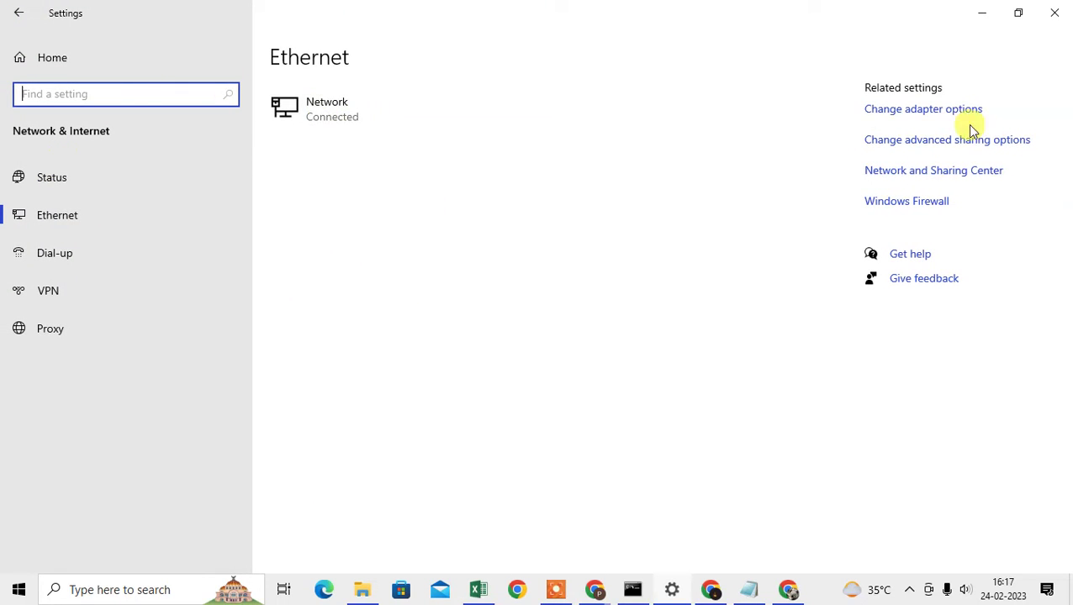
click(917, 177)
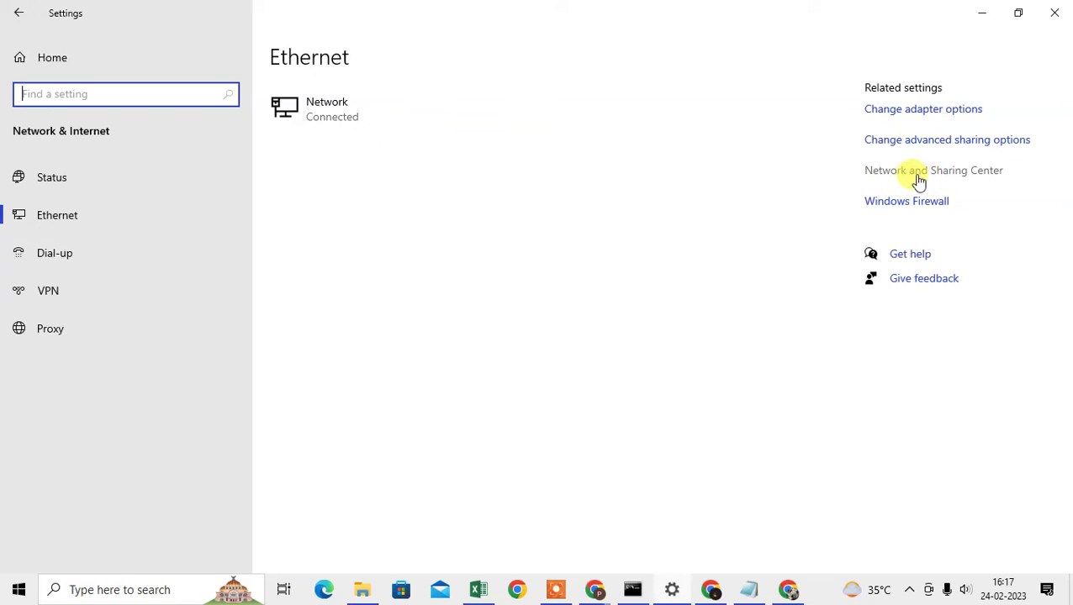
Search Windows for 'network and sharing'
click(154, 591)
text(netwo)
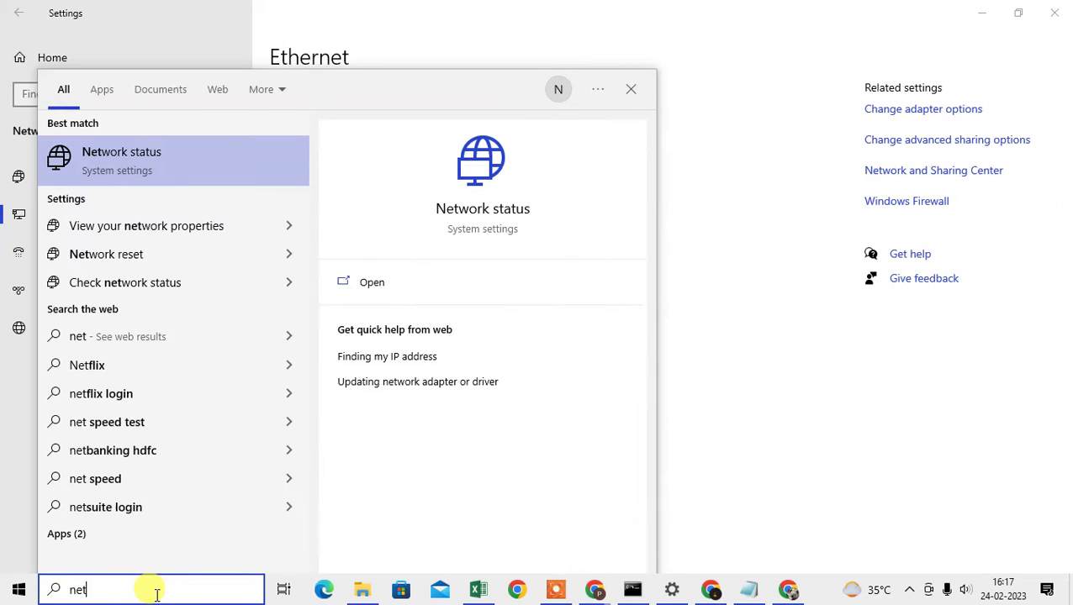
text(rd nd )
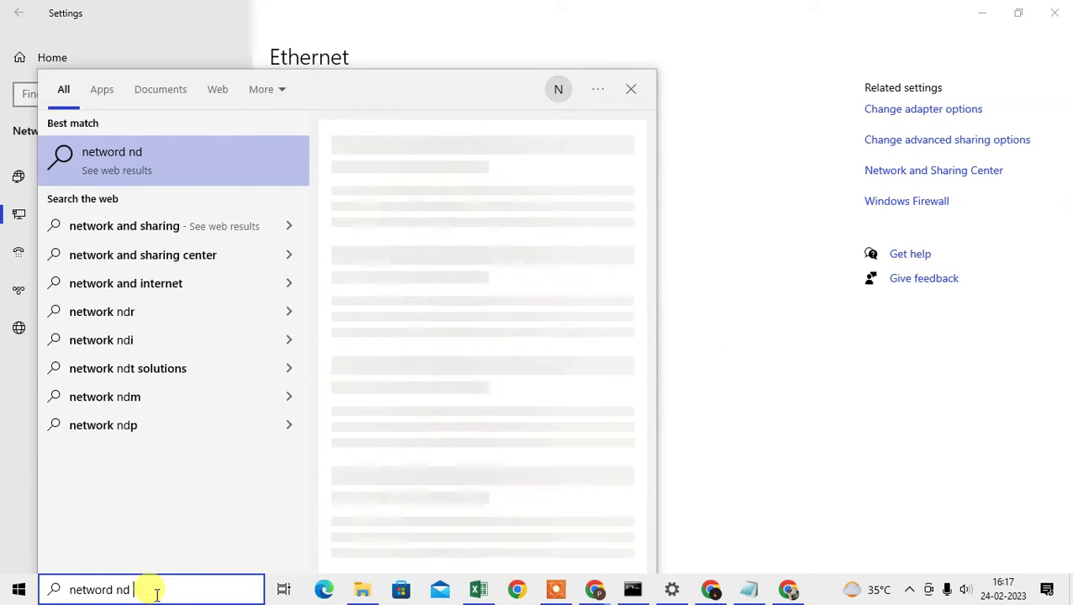
text(shar)
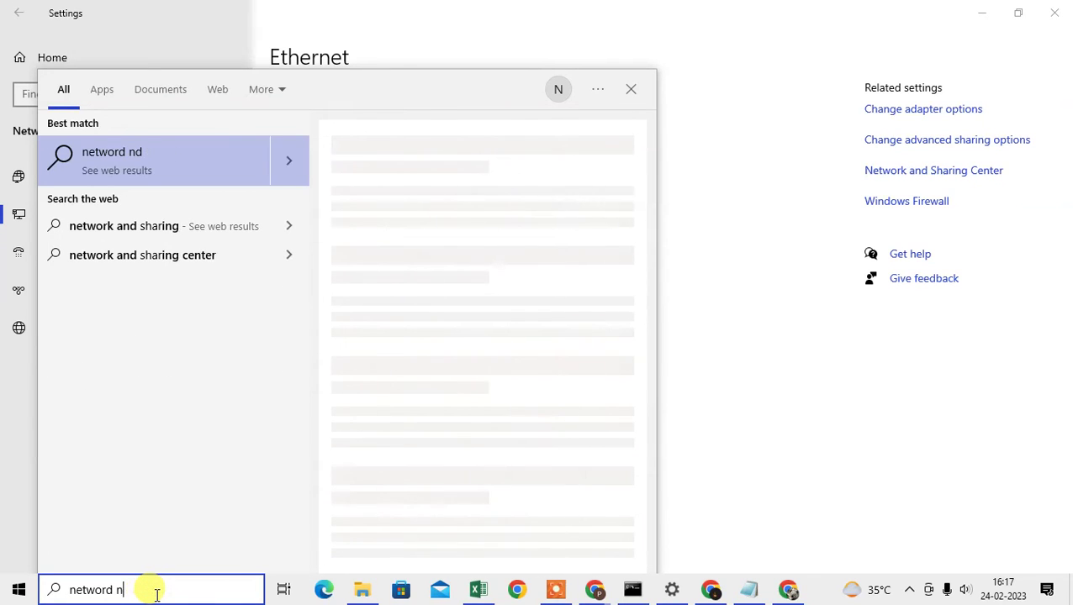
key(BackSpace)
key(BackSpace)
key(BackSpace)
text(rk and s)
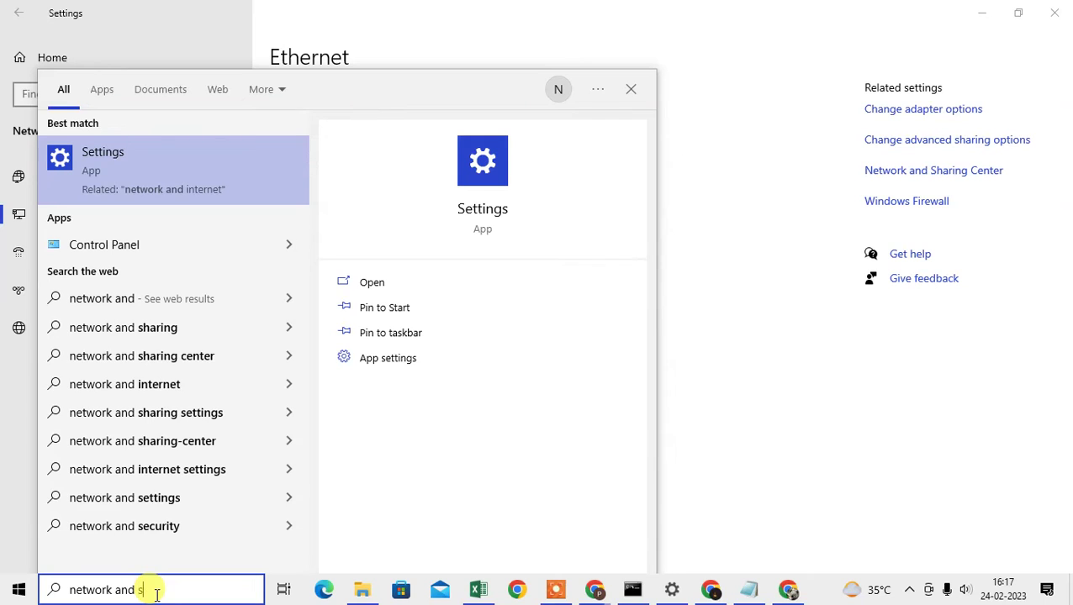
text(haring)
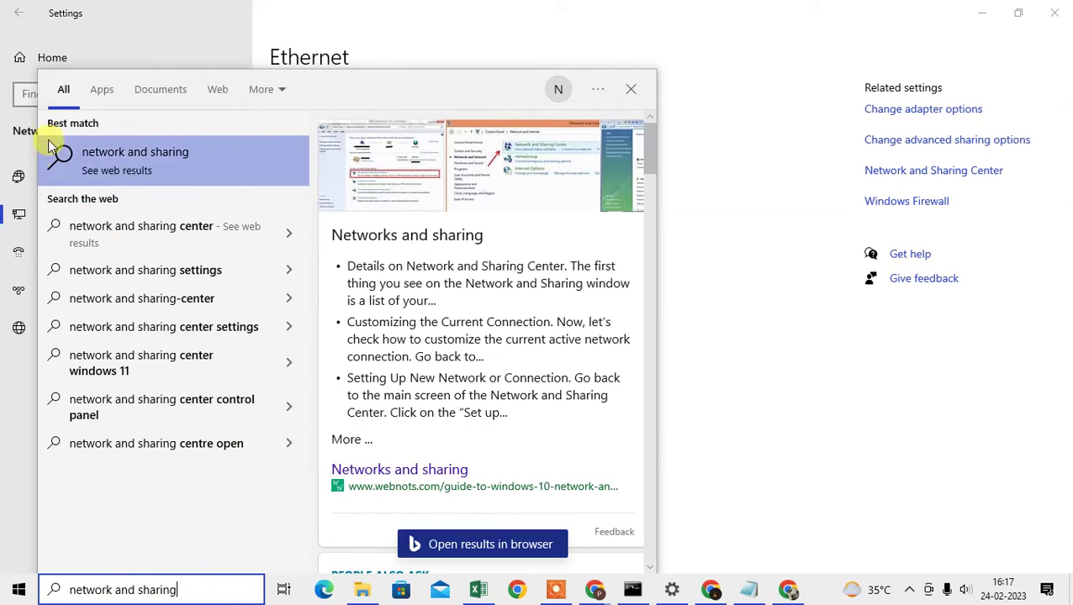
Open Network and Sharing Center and browse Network and Internet and advanced sharing settings
click(809, 286)
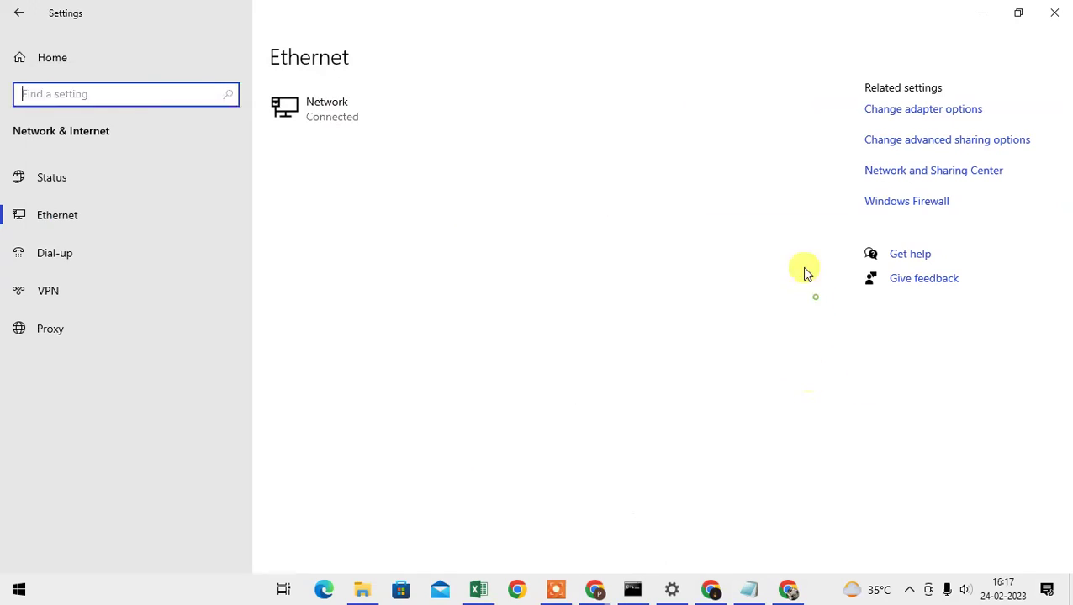
click(900, 173)
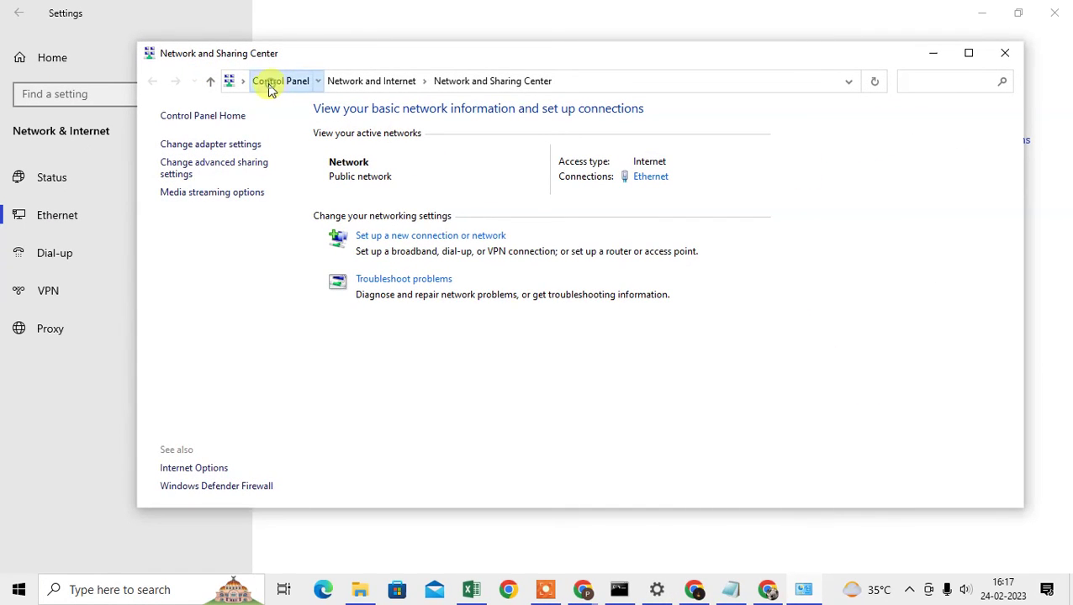
click(271, 89)
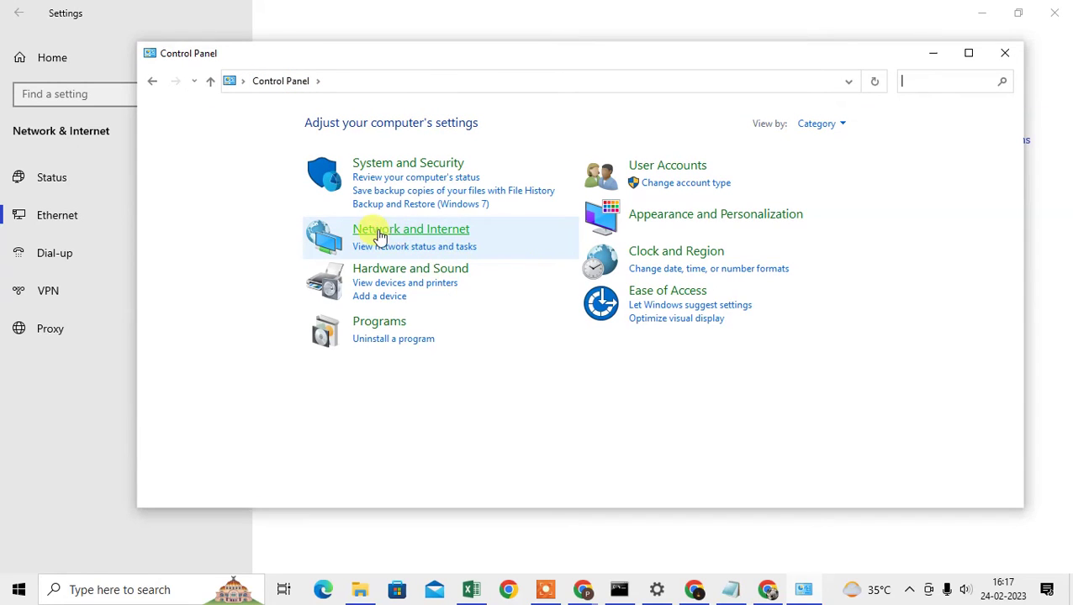
click(413, 232)
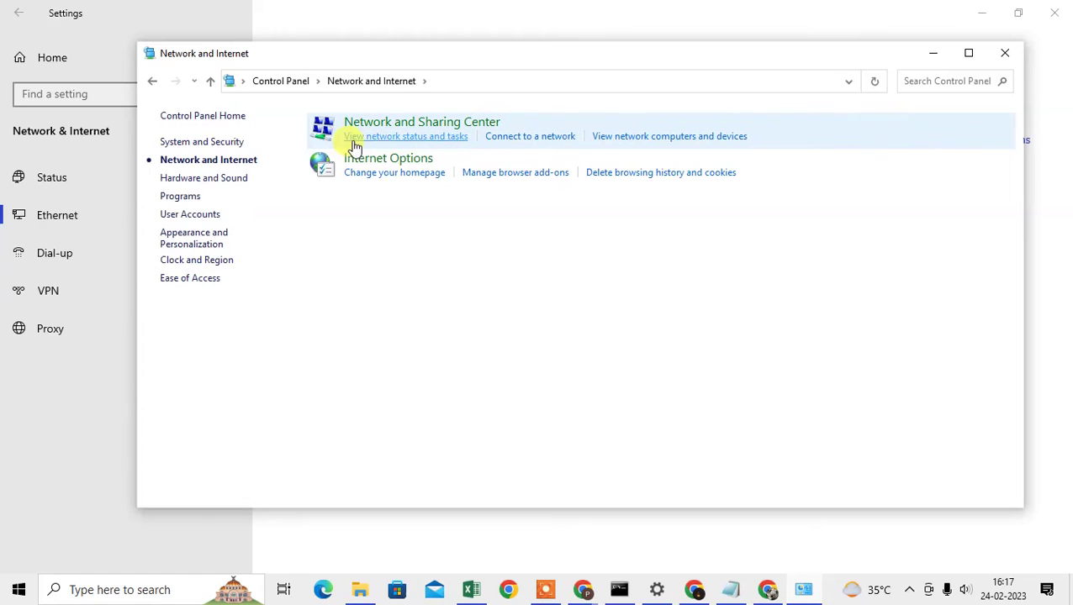
click(416, 140)
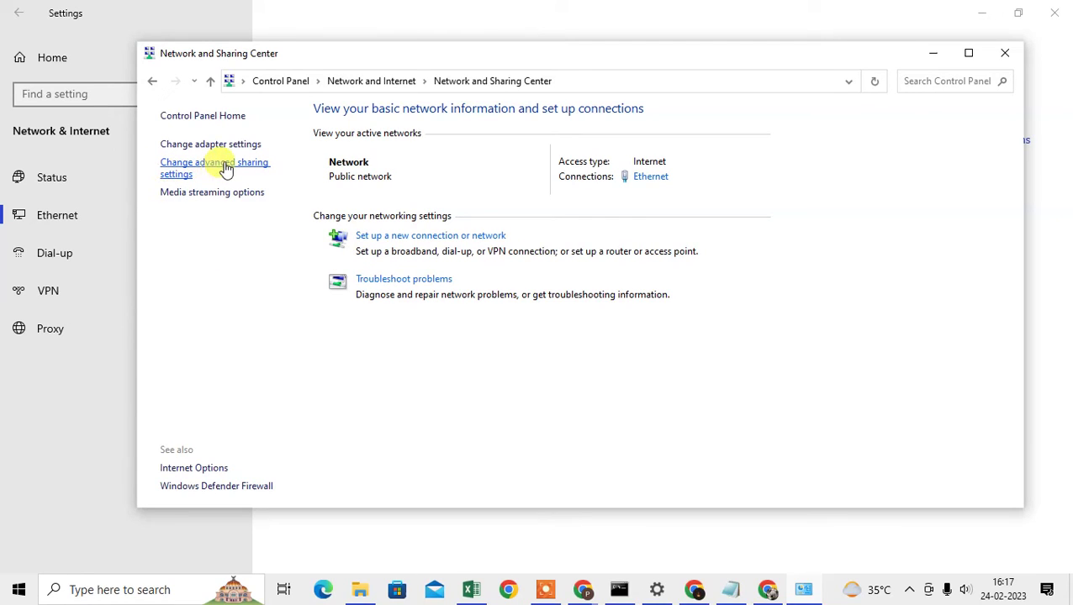
click(226, 168)
click(152, 81)
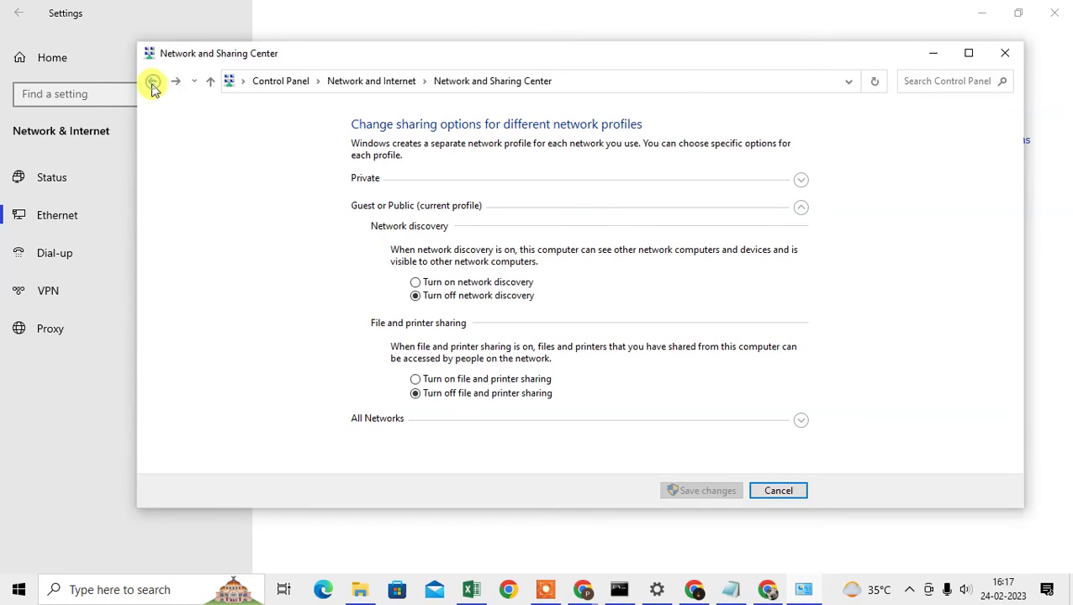
Reopen Network and Sharing Center through the Network and Internet breadcrumb
click(273, 80)
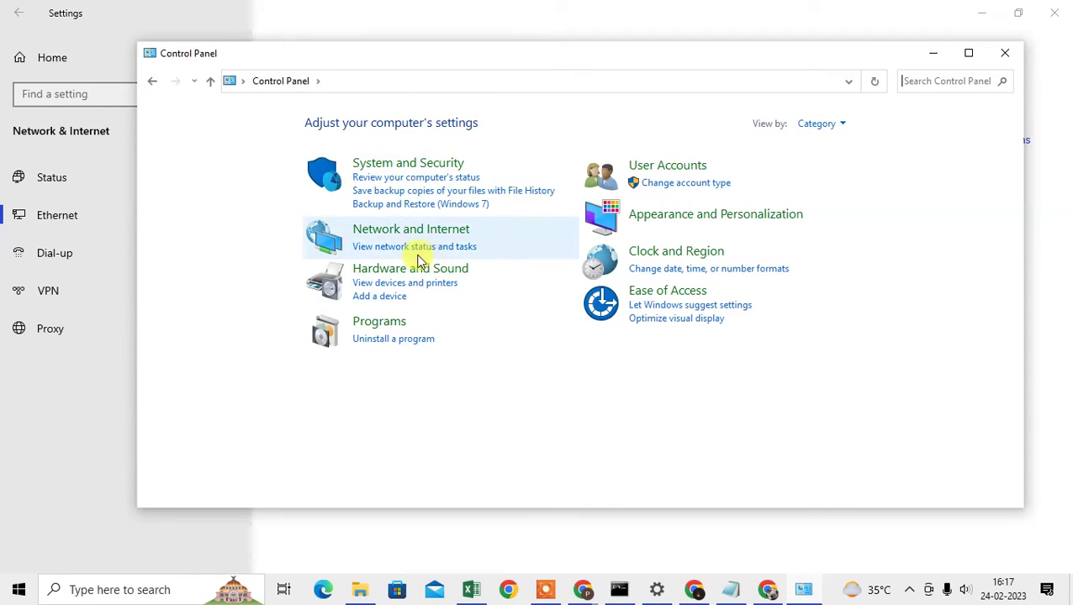
click(1012, 62)
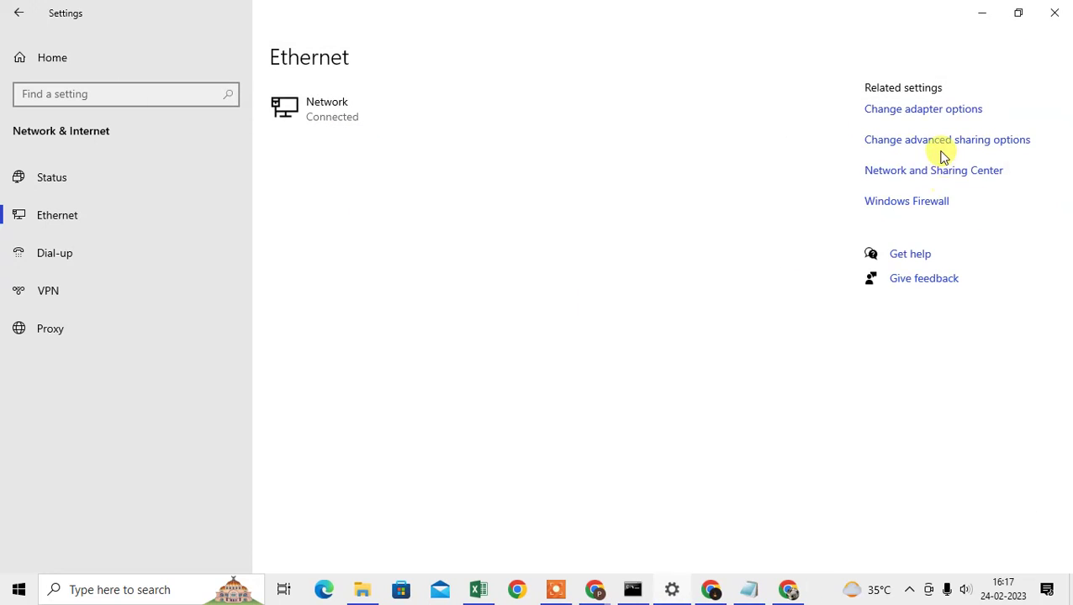
click(932, 171)
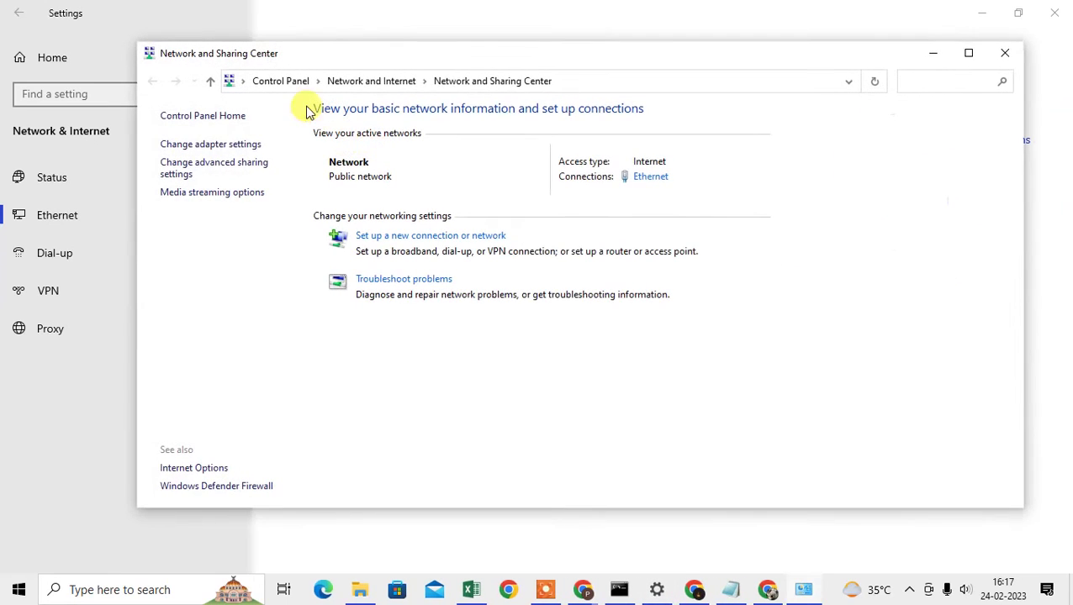
click(376, 82)
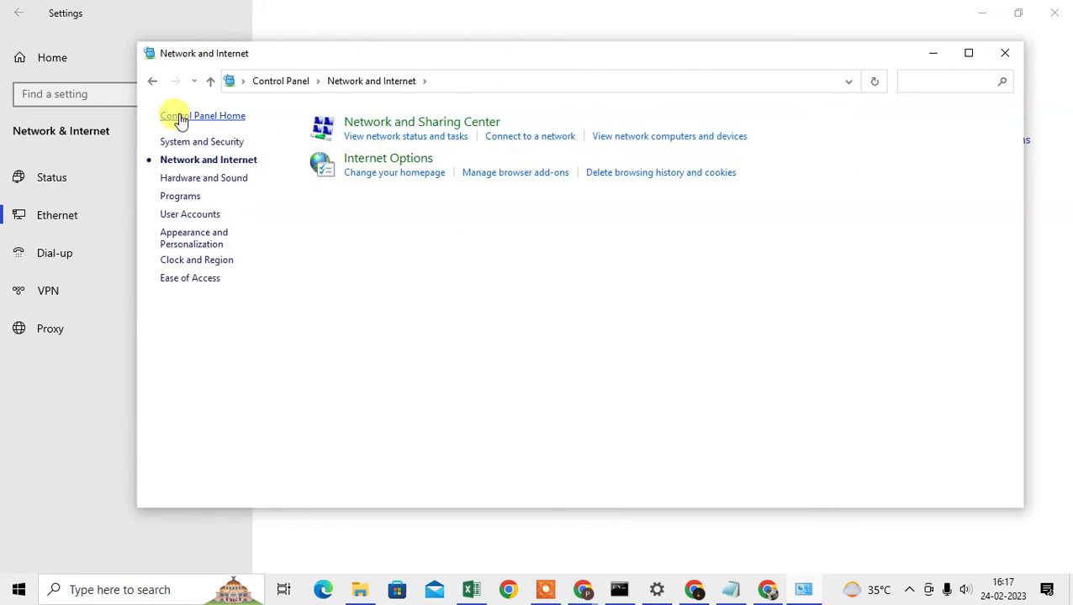
click(376, 125)
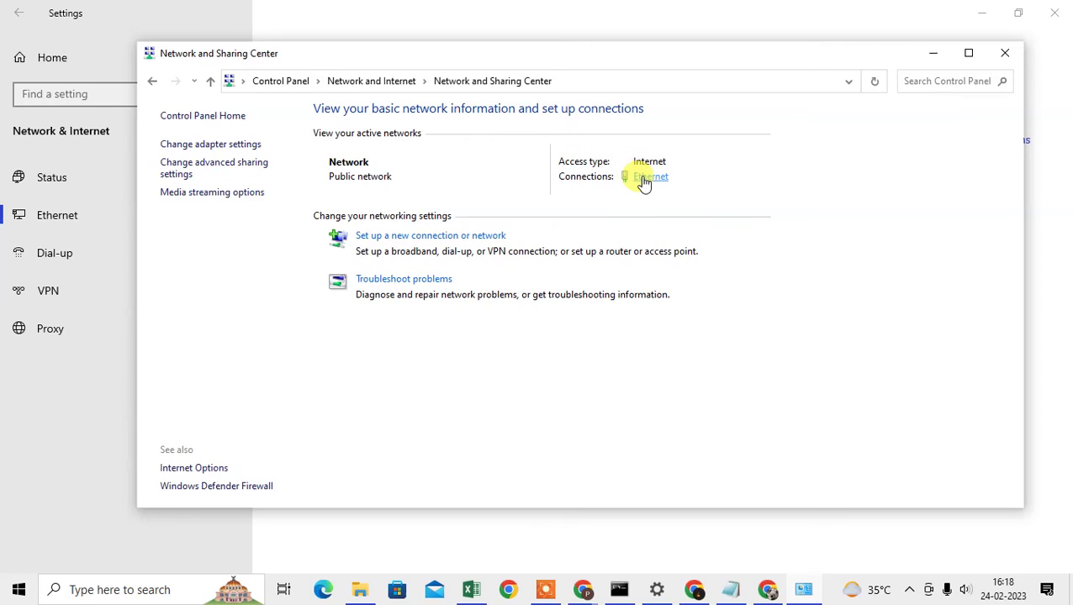
Open the Ethernet connection's IPv4 properties and switch to manual DNS server addresses
click(643, 178)
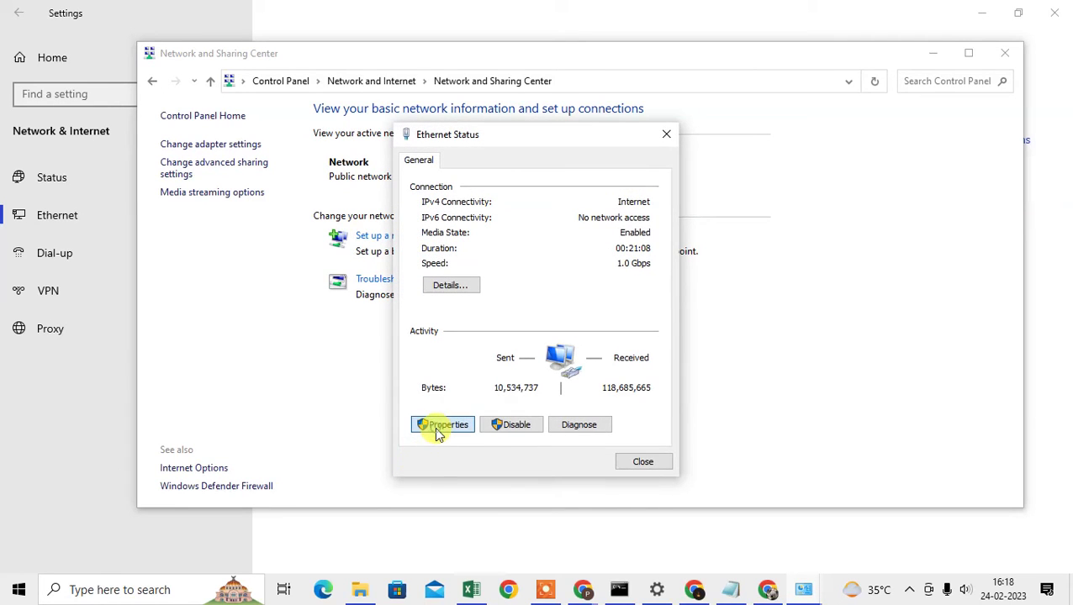
click(437, 427)
drag(551, 145, 522, 90)
click(459, 260)
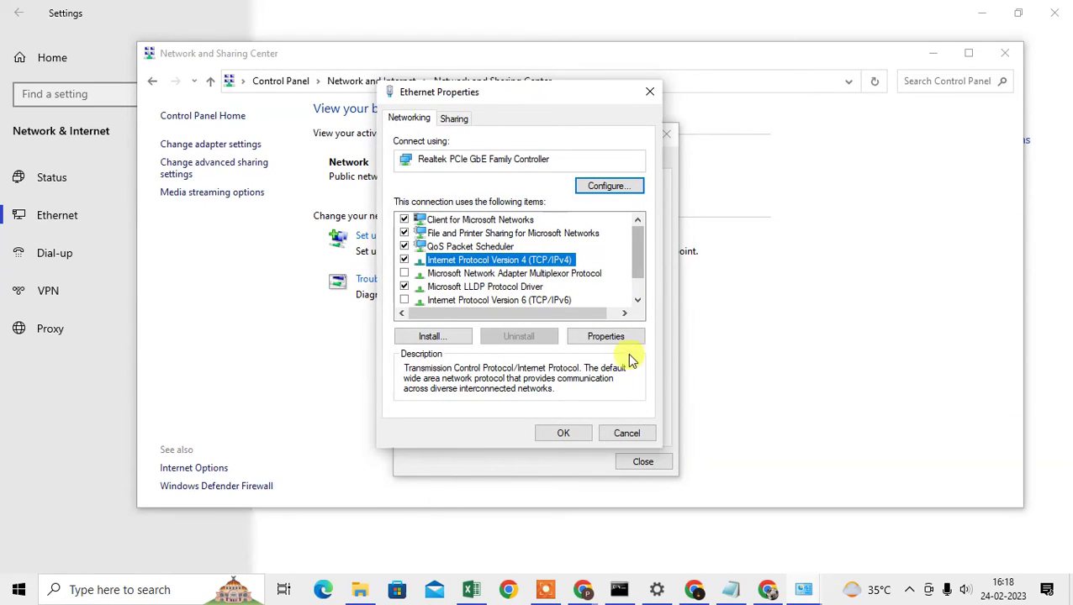
click(607, 336)
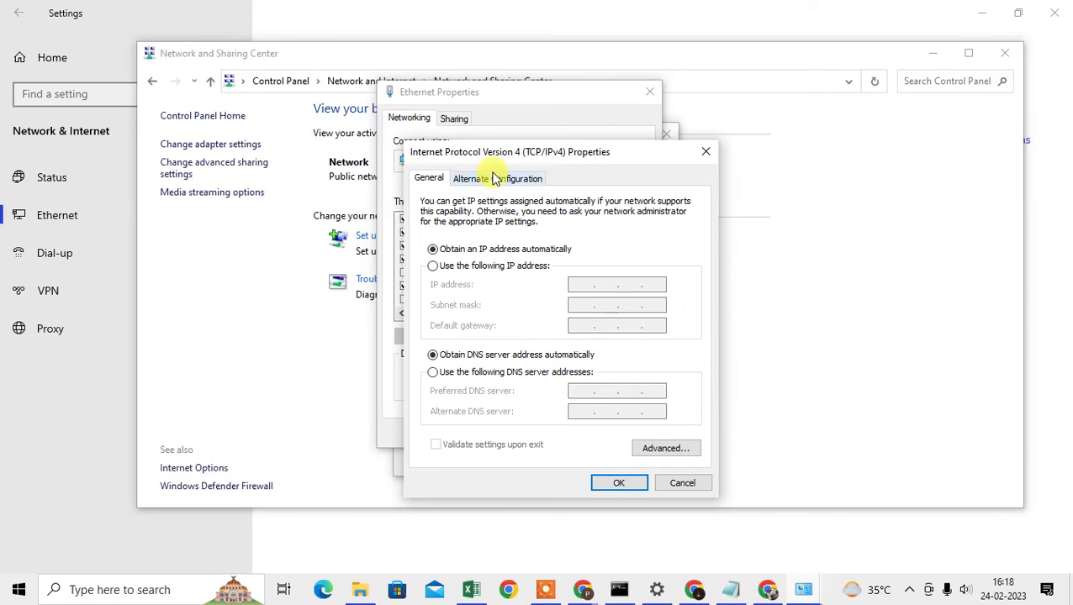
drag(495, 152, 455, 105)
click(394, 324)
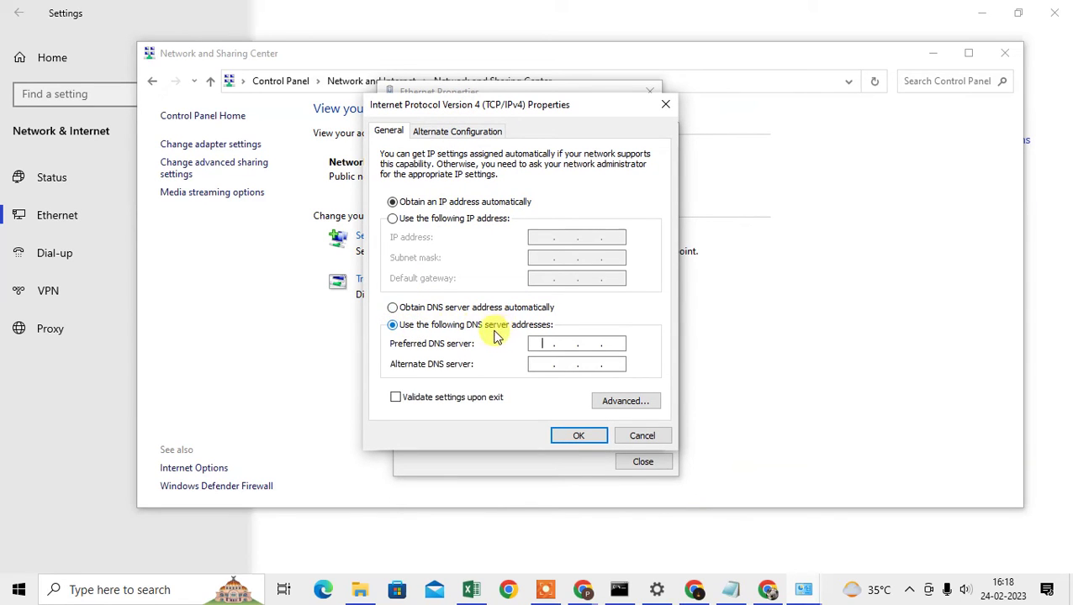
Enter 8.8.8.8 as the preferred and 8.8.4.4 as the alternate DNS server
text(888)
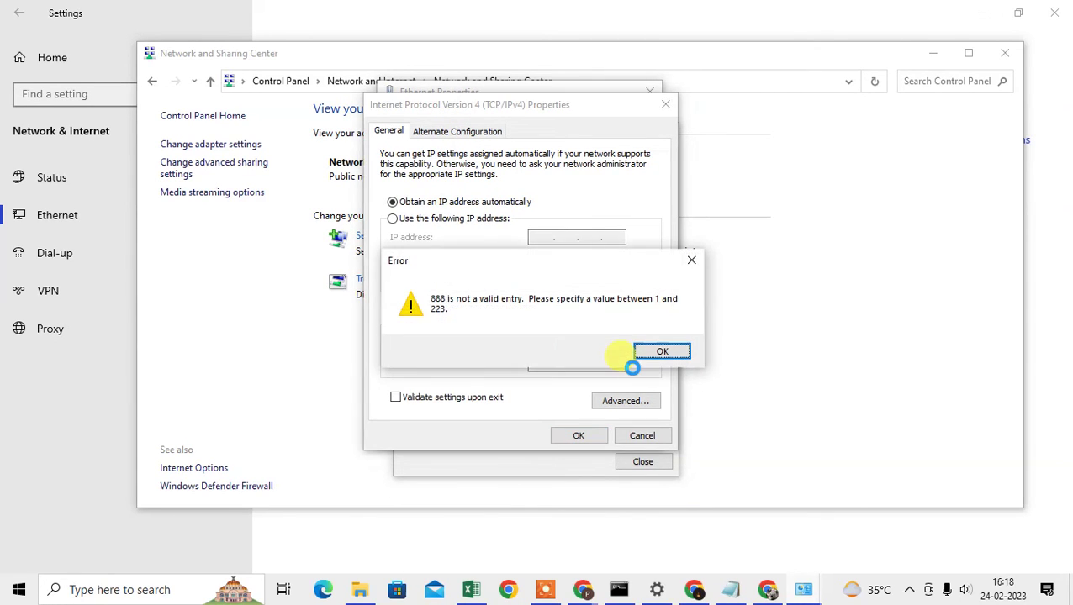
key(Return)
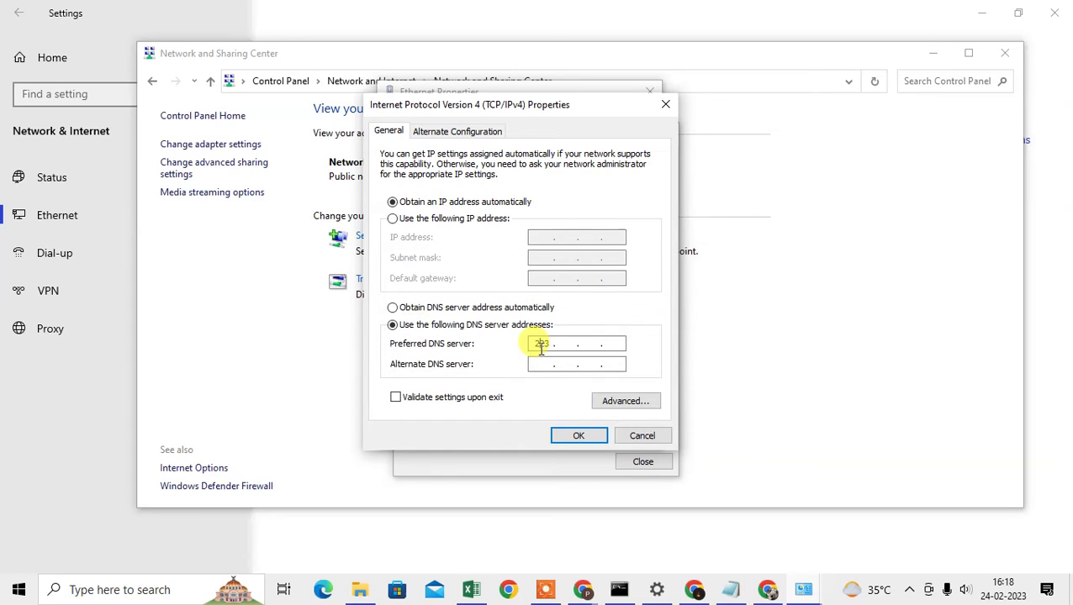
text(8 . . .)
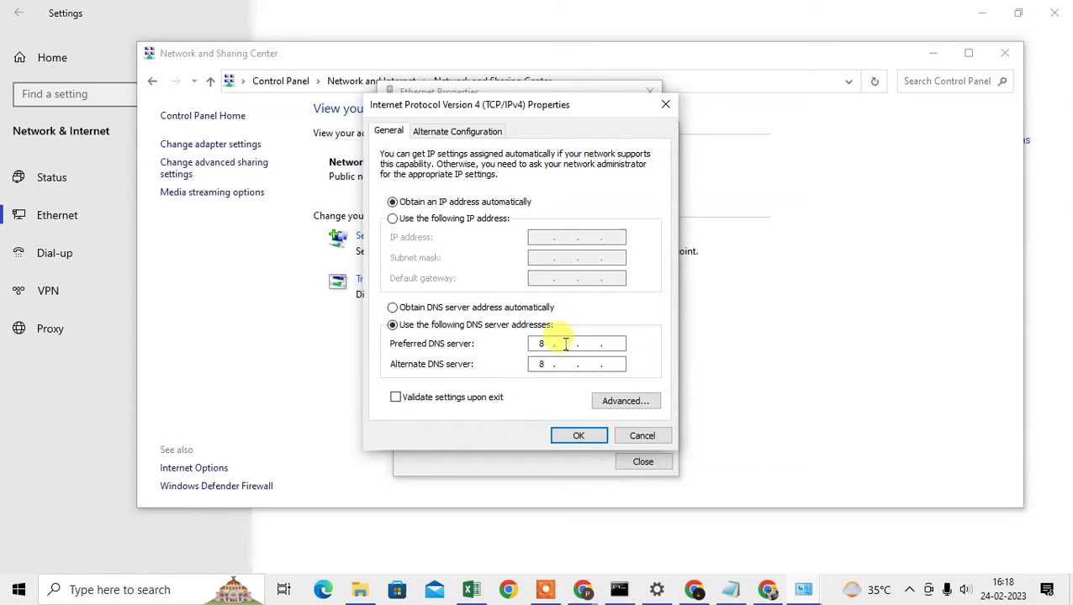
click(575, 343)
text(8.)
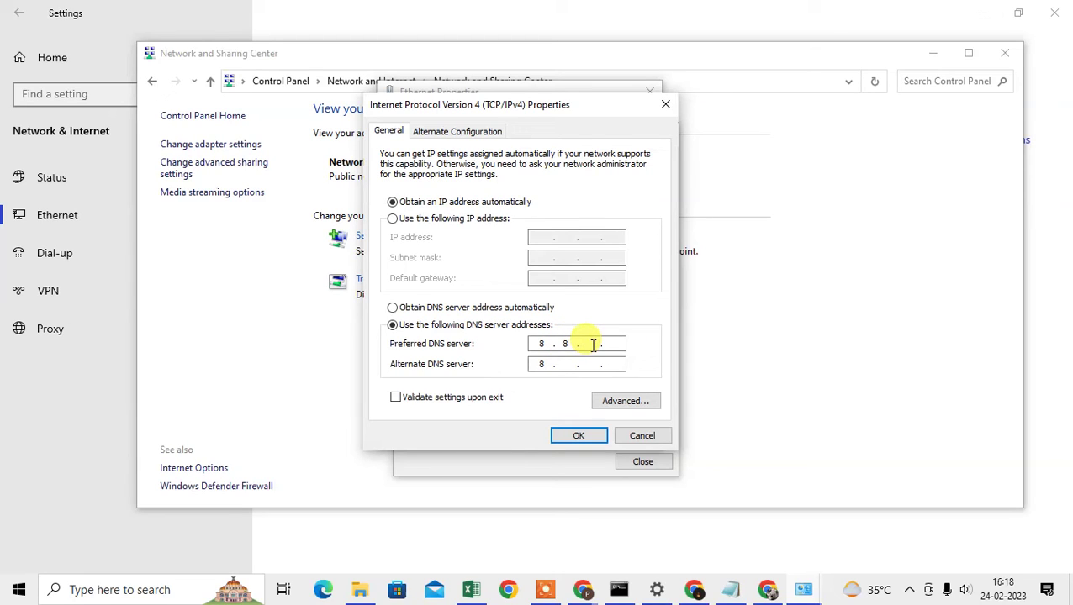
text(8)
click(613, 343)
text(8)
click(568, 363)
text(8)
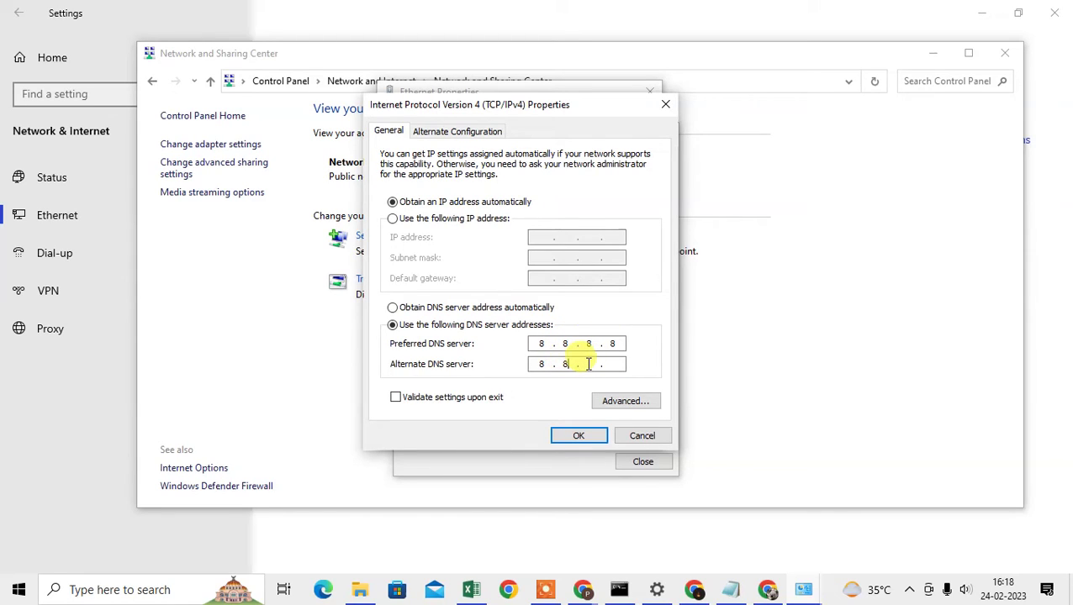
click(588, 363)
text(4)
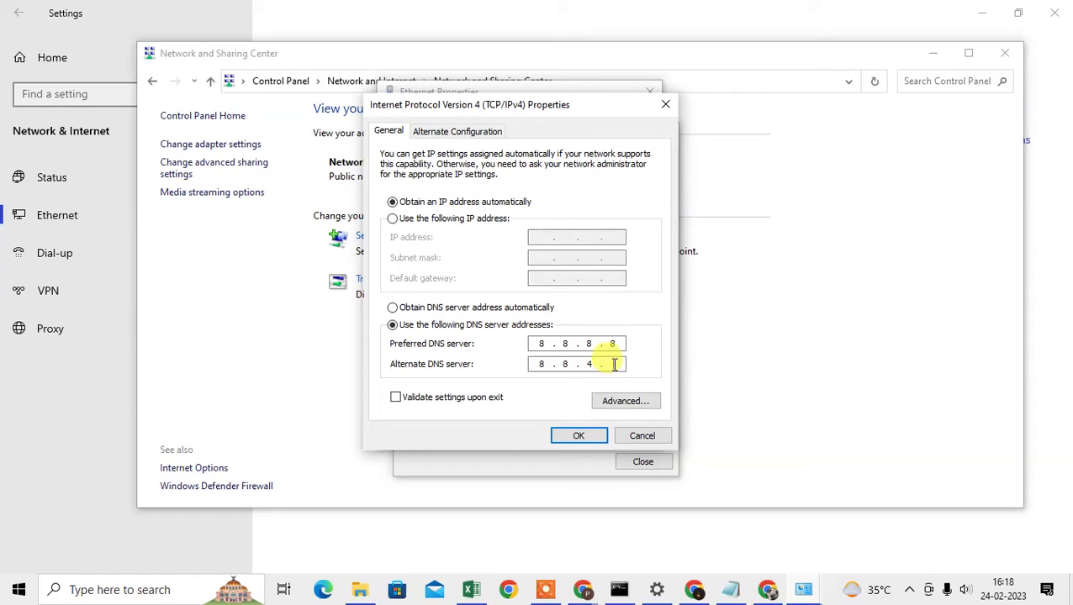
click(614, 363)
text(4)
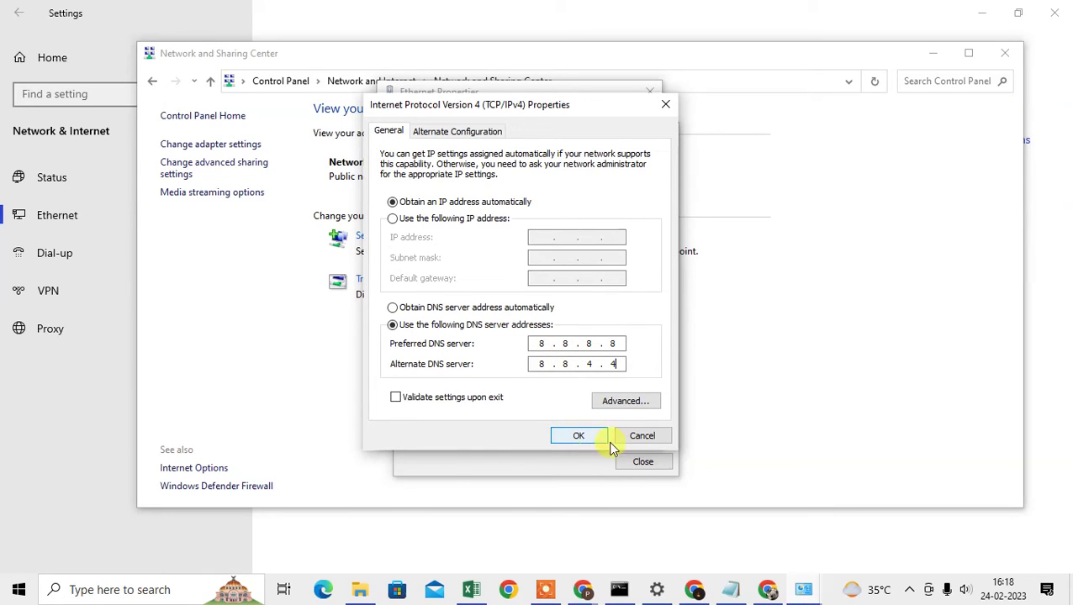
Save the IPv4 and Ethernet properties and close the Status and Sharing Center windows
click(641, 437)
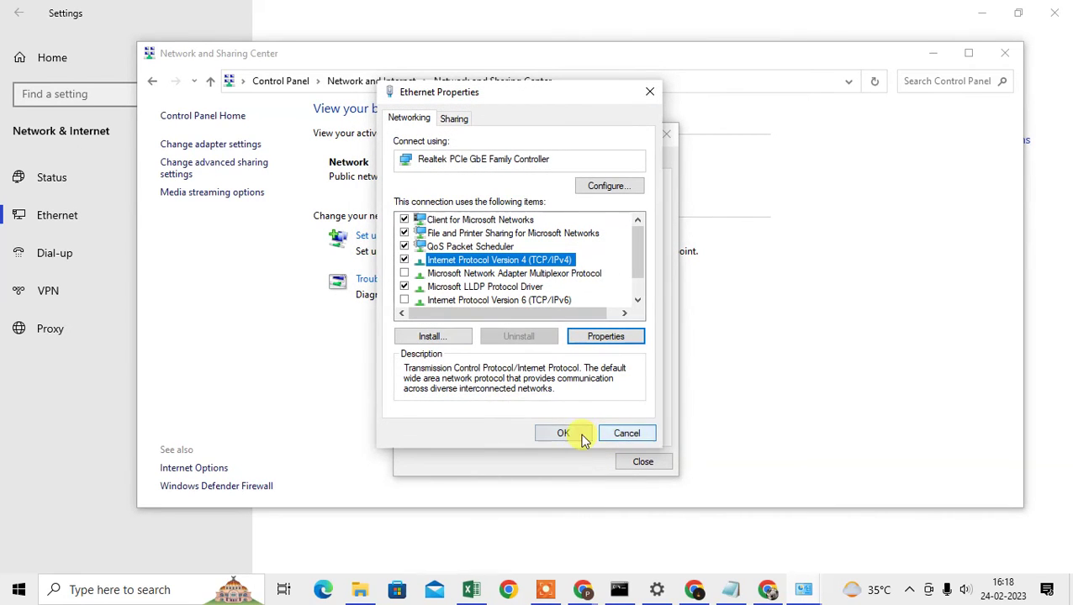
click(648, 435)
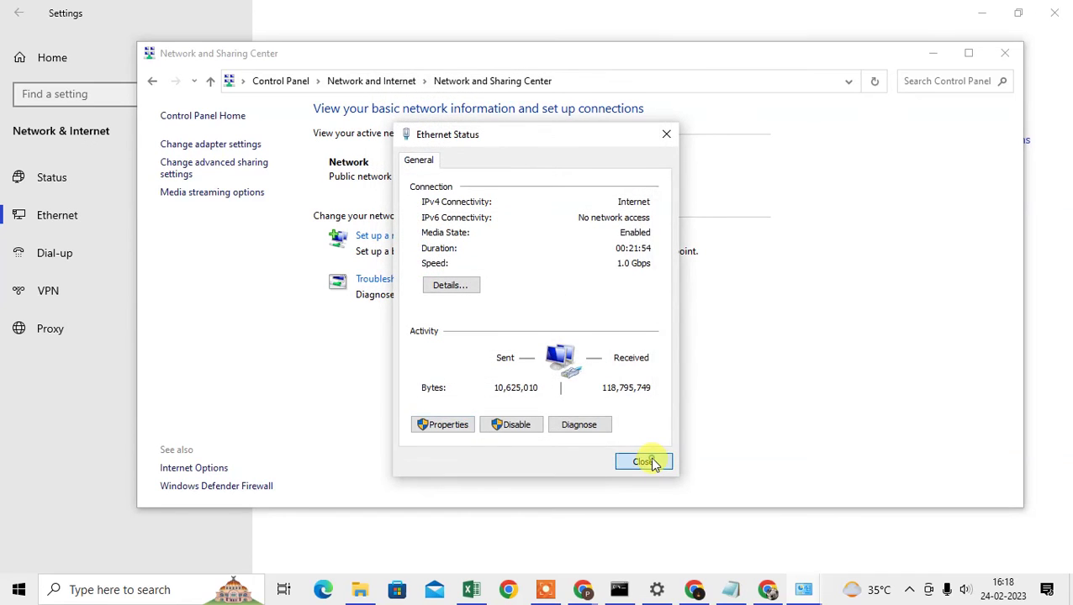
click(646, 461)
click(1005, 53)
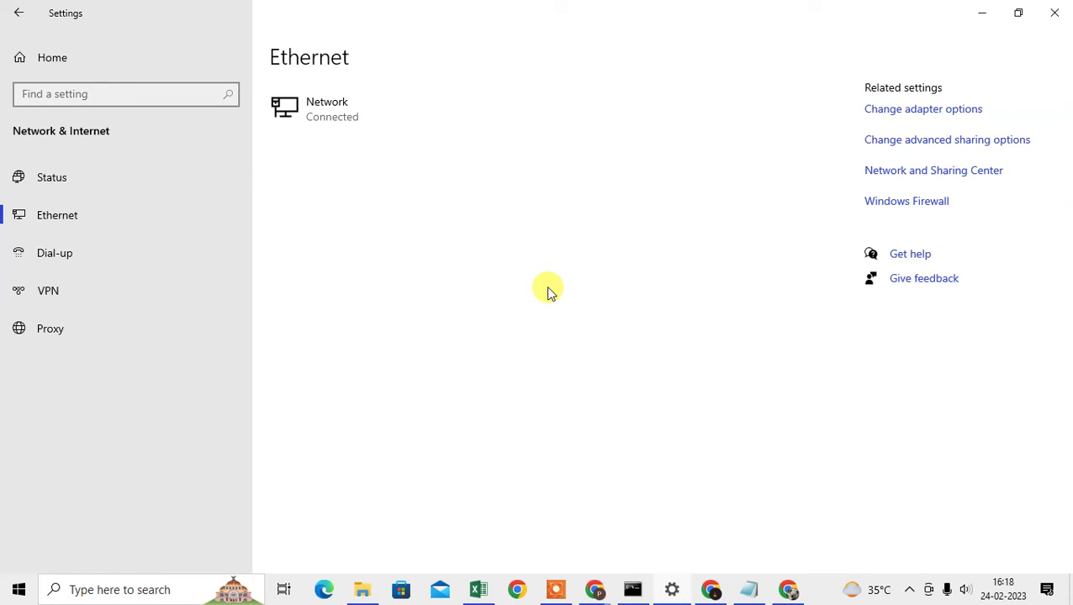
Launch Command Prompt from a 'comm' Windows search and maximise its window
click(91, 588)
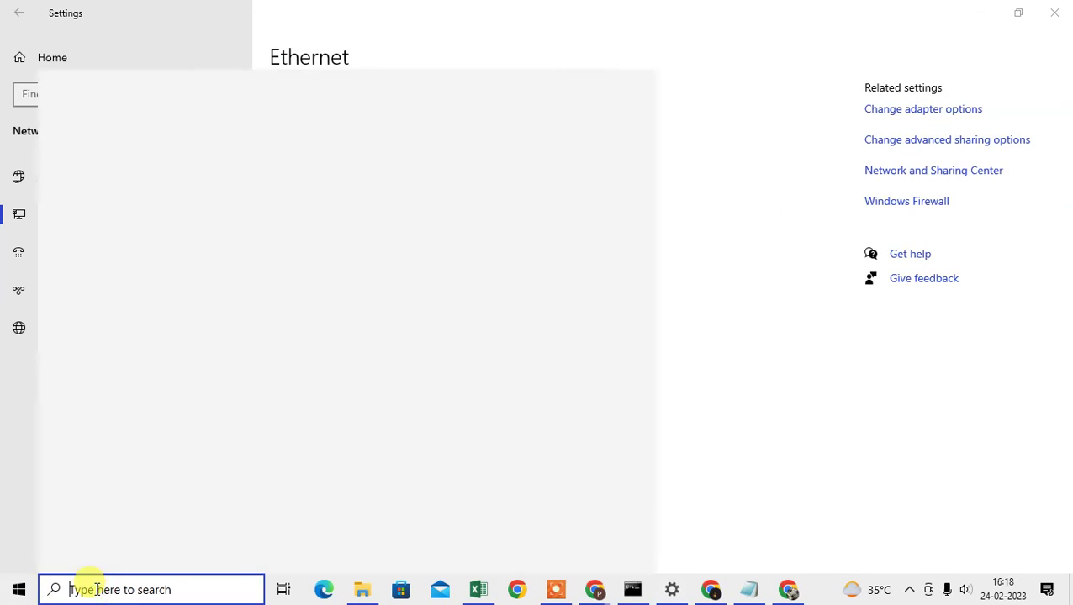
text(qoo)
key(BackSpace)
text(mm)
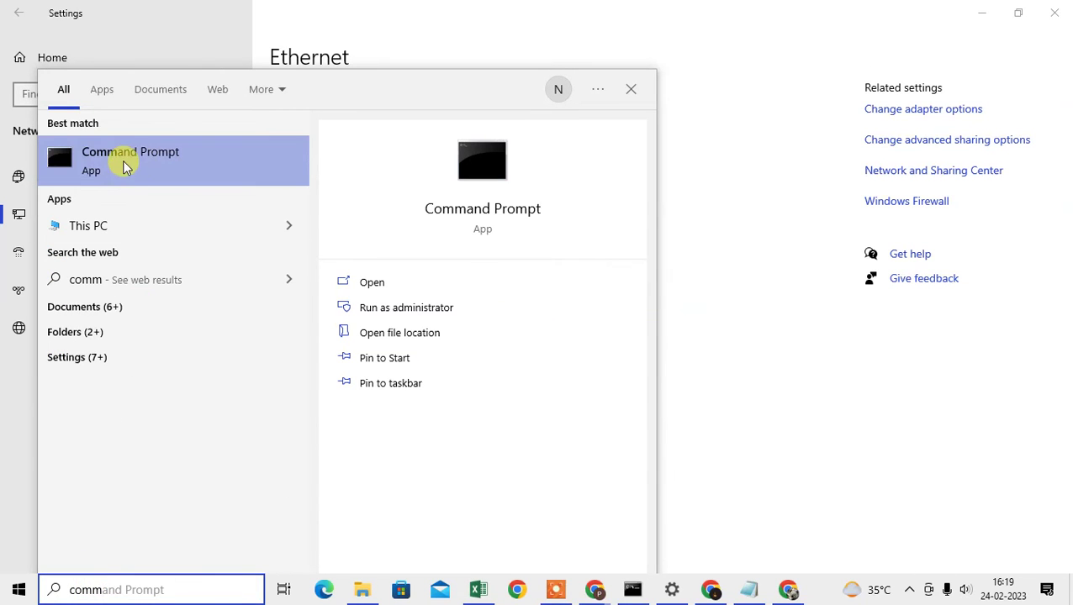
click(124, 163)
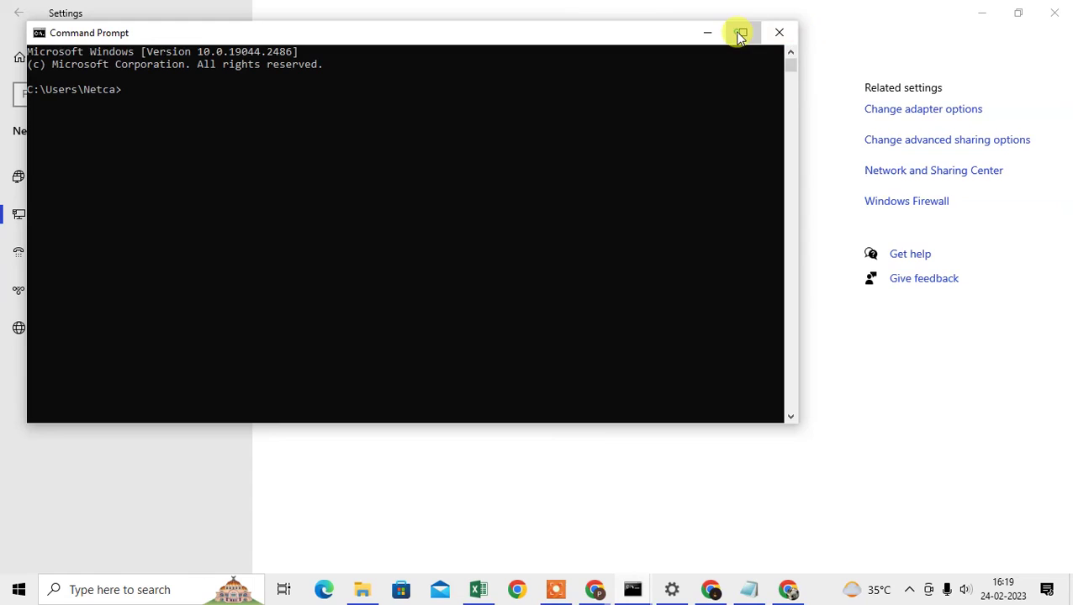
click(740, 34)
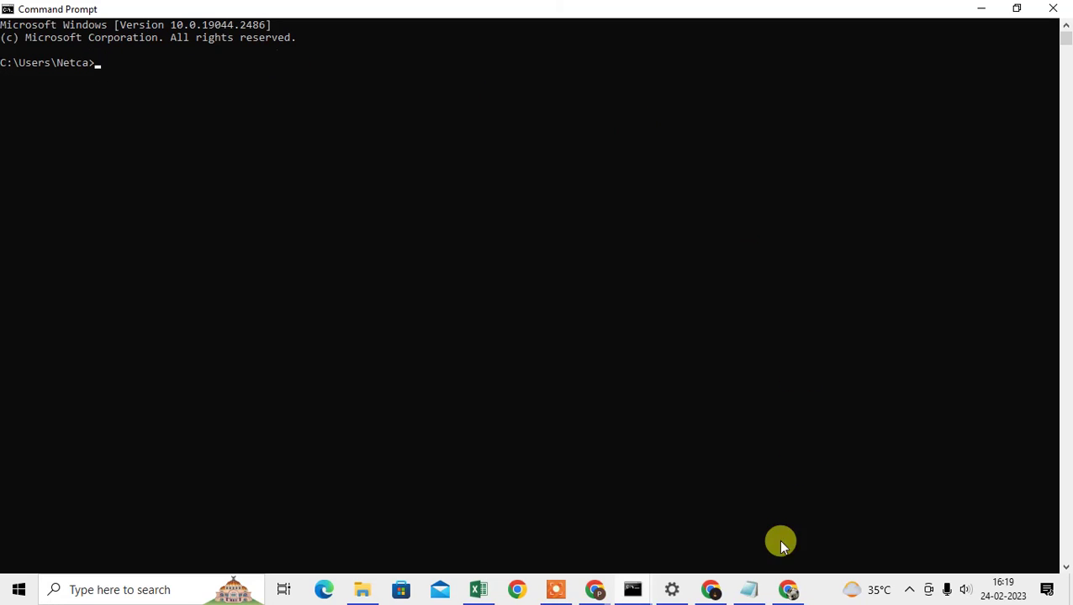
Copy 'netsh int ip reset c:\reset.txt' from Notepad and paste it into Command Prompt
click(748, 587)
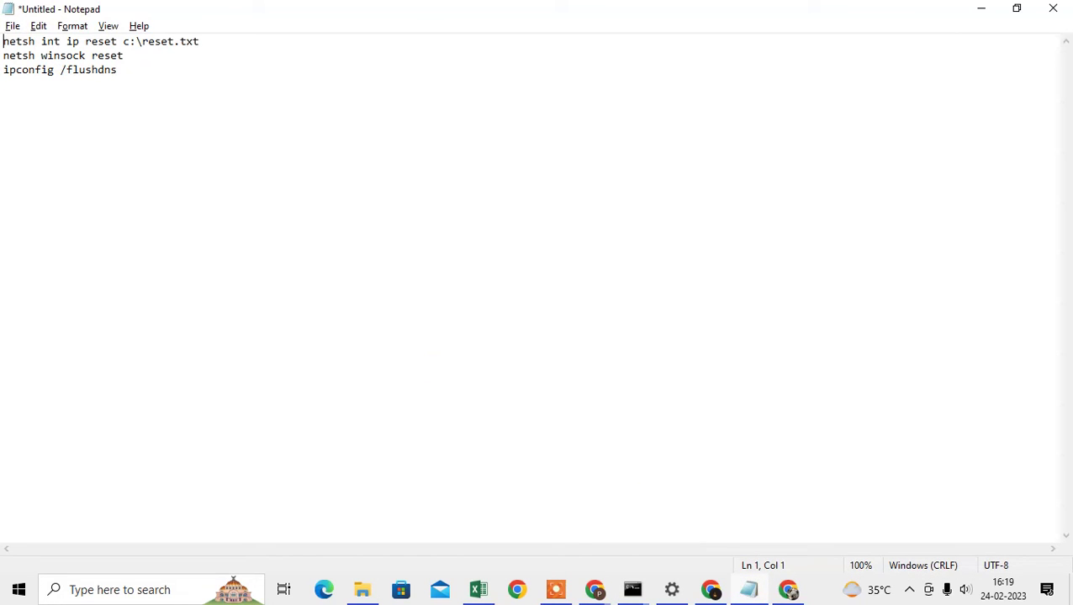
drag(4, 42, 22, 41)
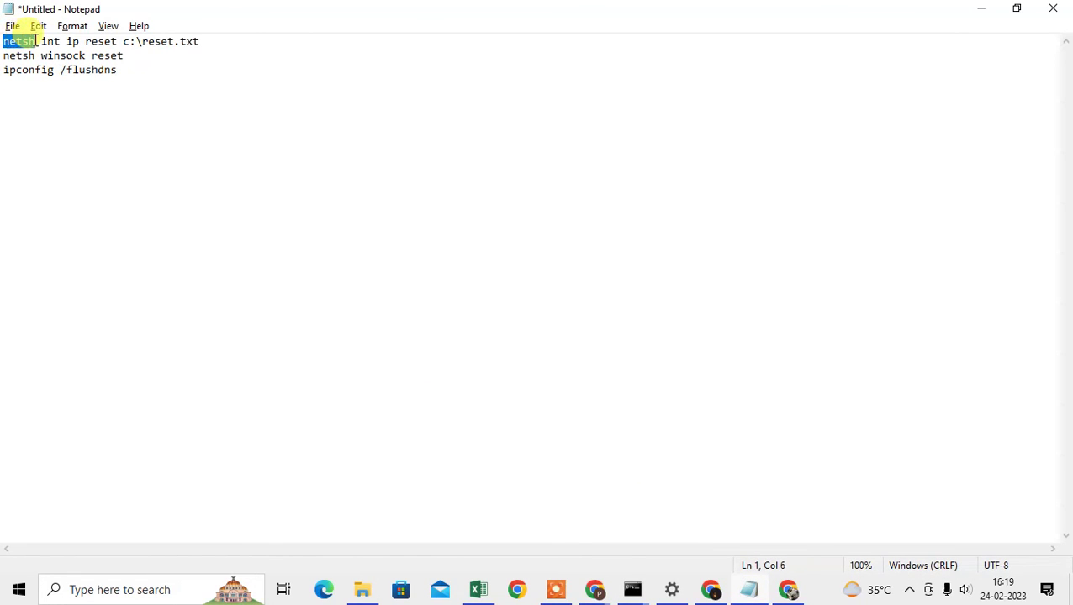
drag(18, 32, 199, 37)
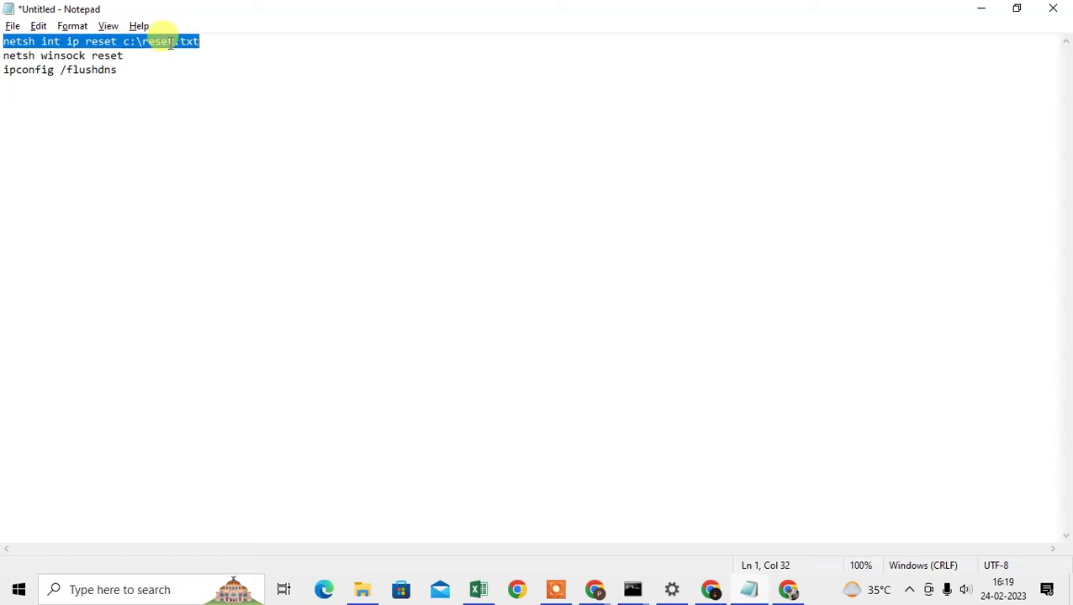
key(ctrl+c)
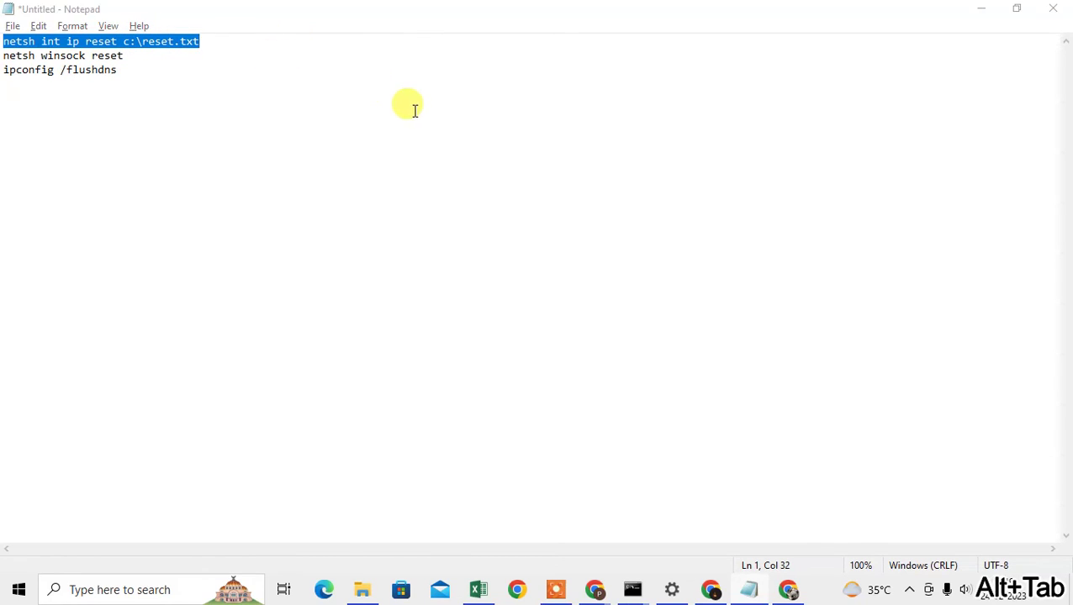
key(alt+Tab)
key(ctrl+v)
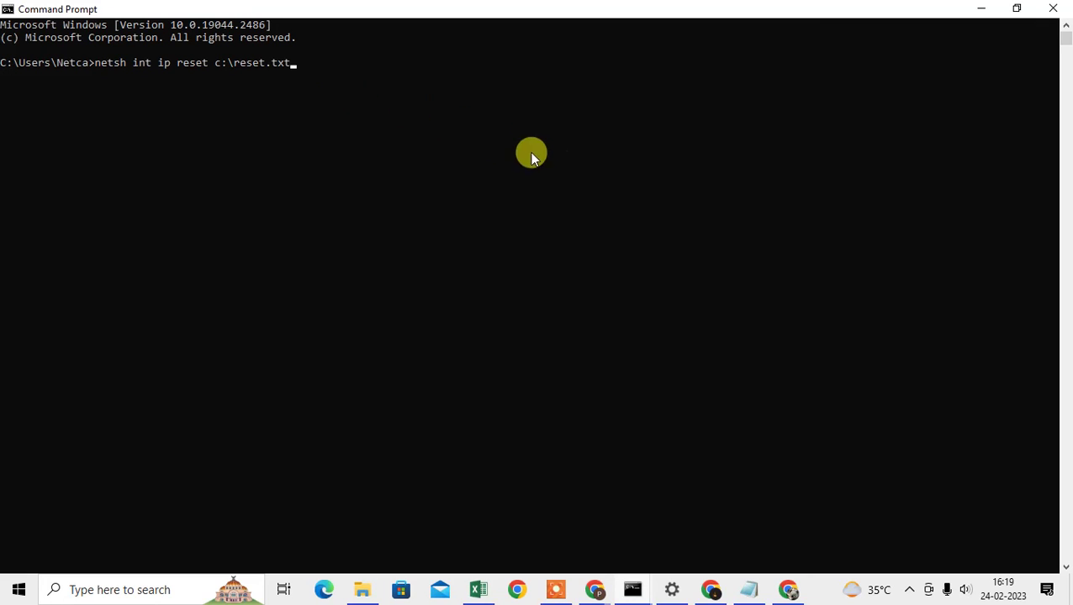
Copy the 'netsh winsock reset' line from Notepad and run the pasted IP reset command
key(alt+Tab)
drag(3, 56, 27, 56)
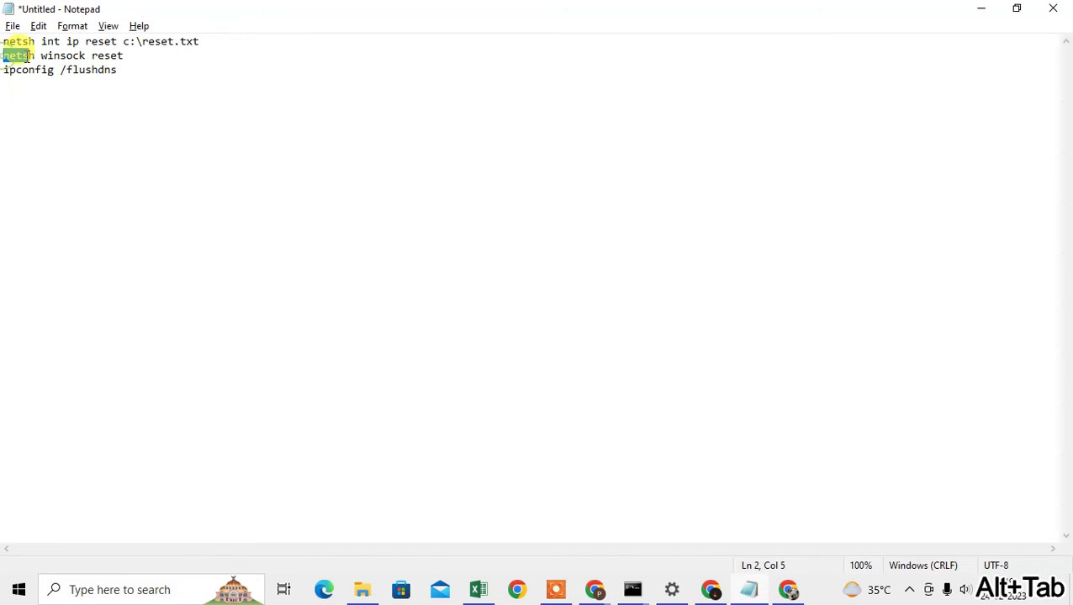
click(137, 56)
key(shift+Home)
key(ctrl+c)
key(alt+Tab)
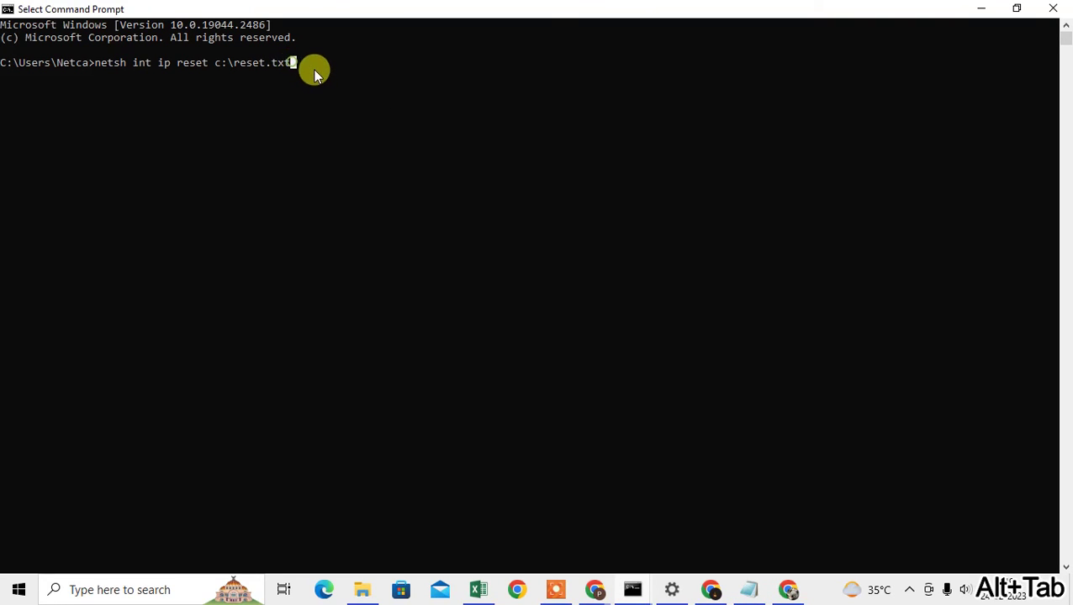
key(Escape)
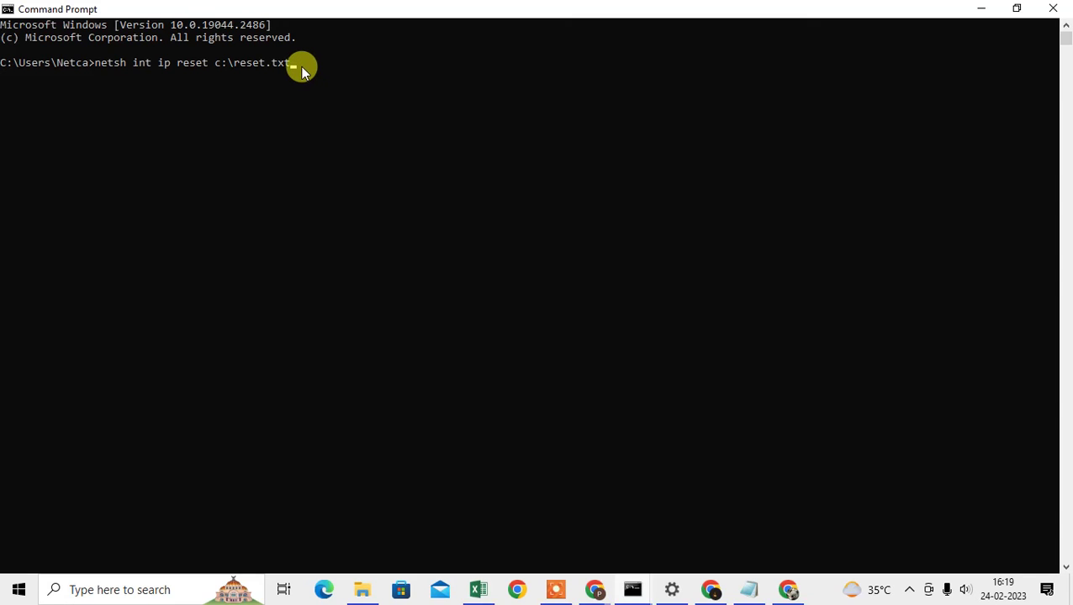
key(Return)
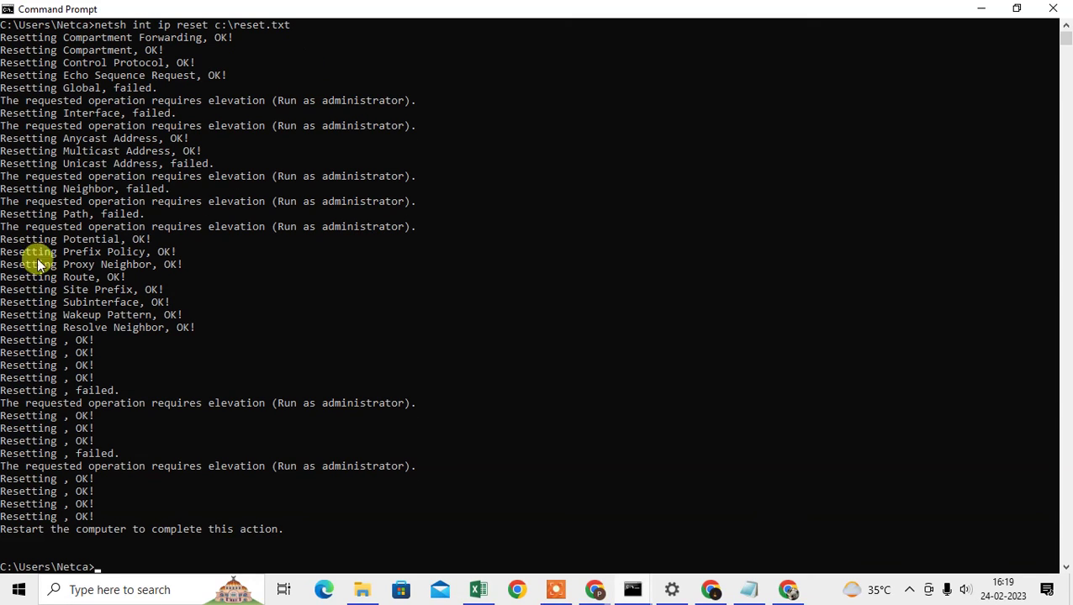
Paste and run 'netsh winsock reset', which fails without administrator rights
scroll(141, 228, down, 5)
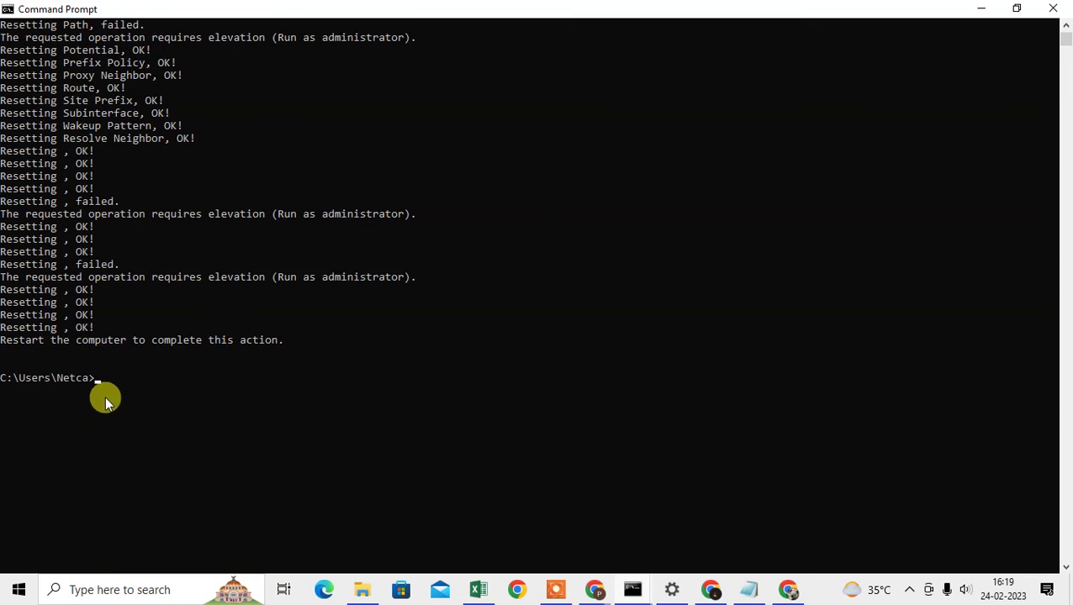
key(ctrl+v)
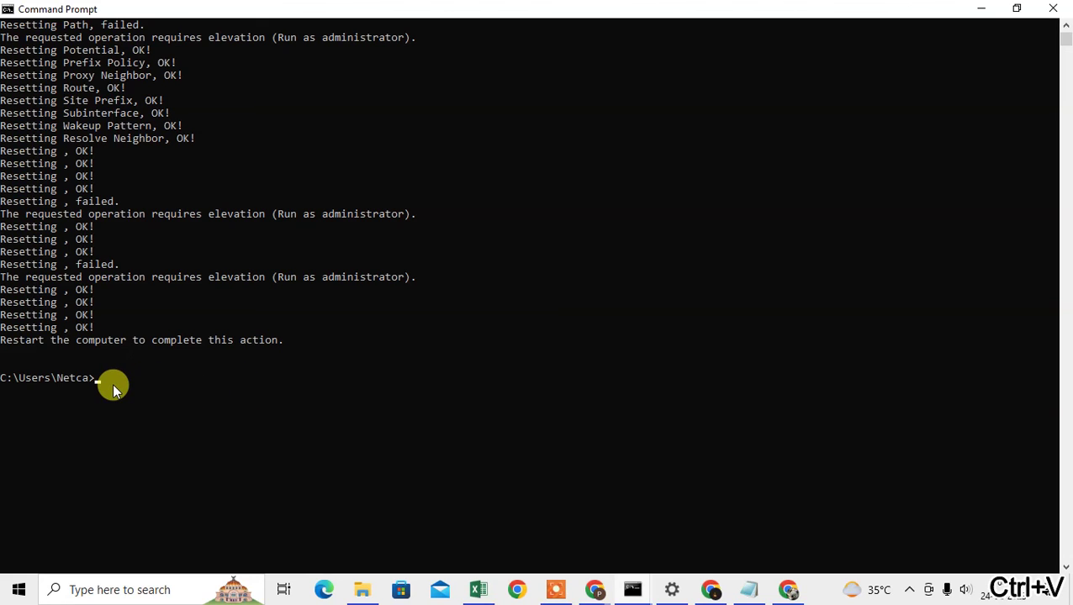
key(alt+Tab)
key(ctrl+c)
key(alt+Tab)
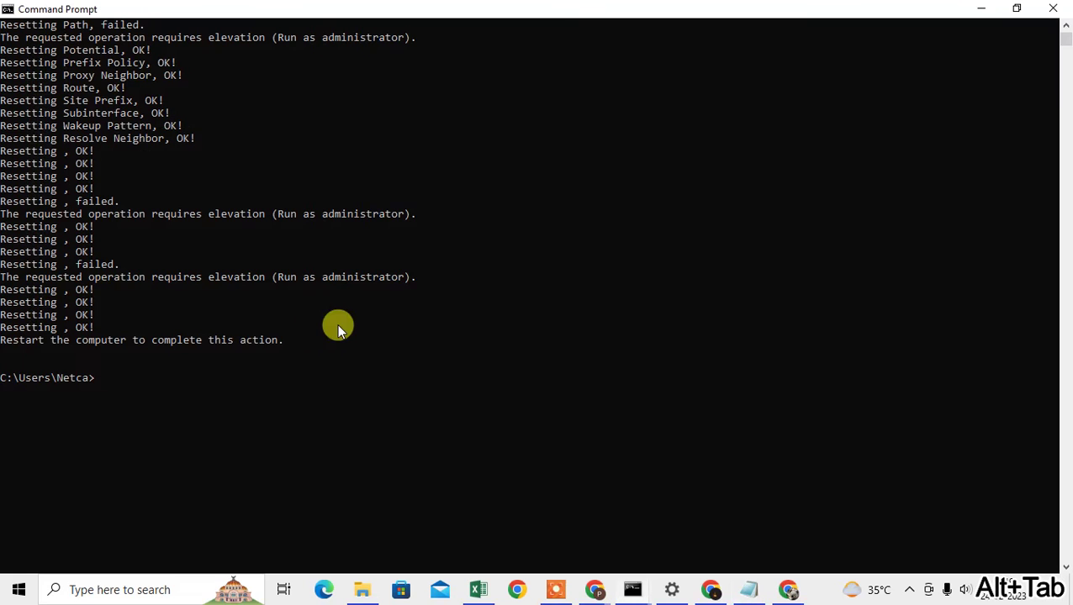
key(ctrl+v)
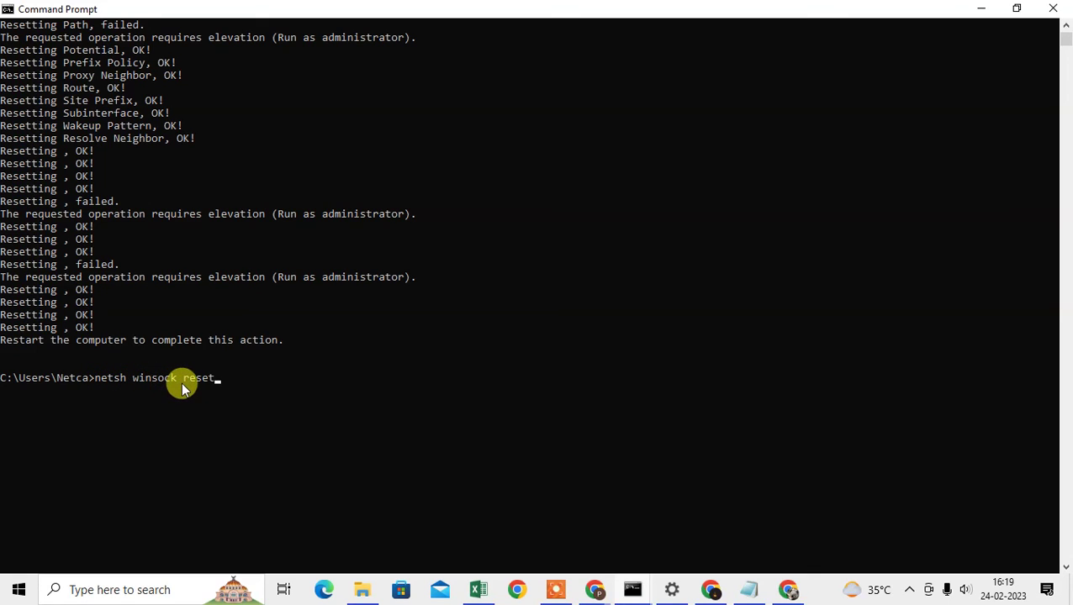
key(Return)
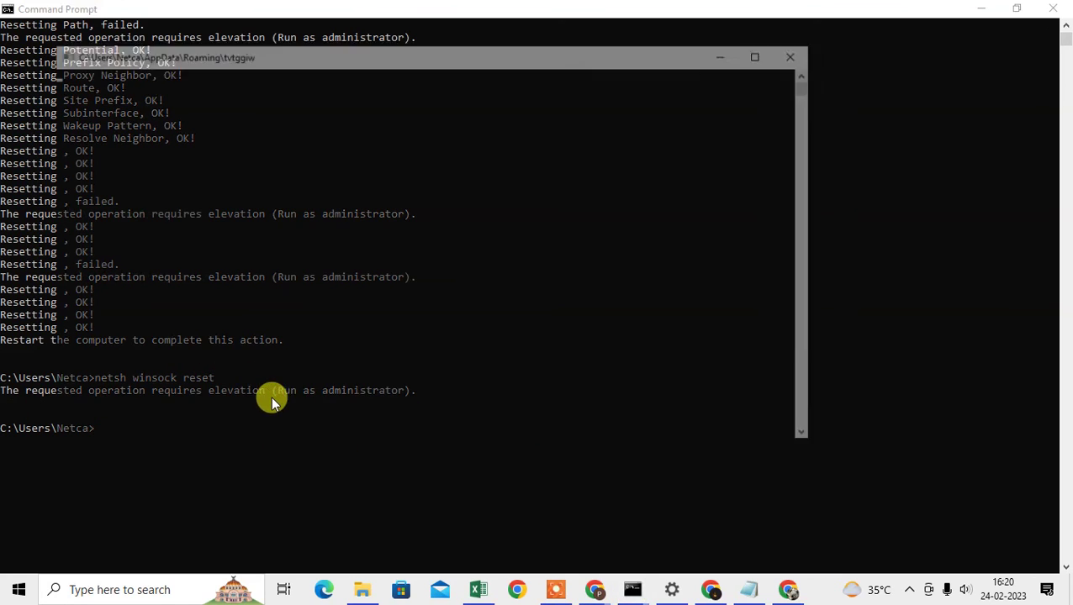
Copy and run 'ipconfig /flushdns' from Notepad, then close Command Prompt
key(alt+Tab)
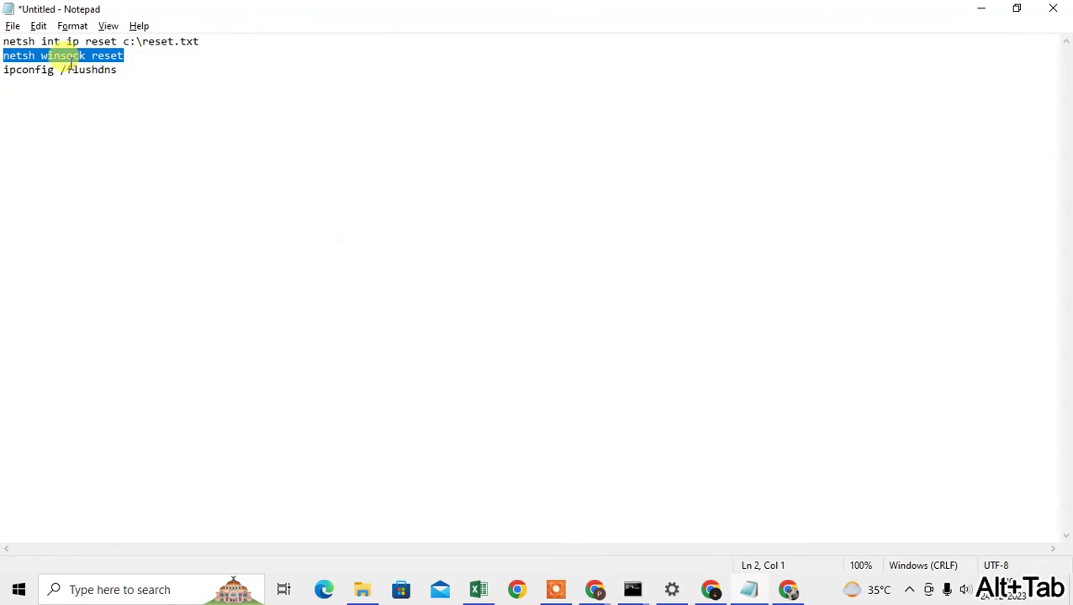
double_click(28, 70)
click(16, 69)
drag(3, 70, 182, 88)
key(ctrl+c)
key(alt+Tab)
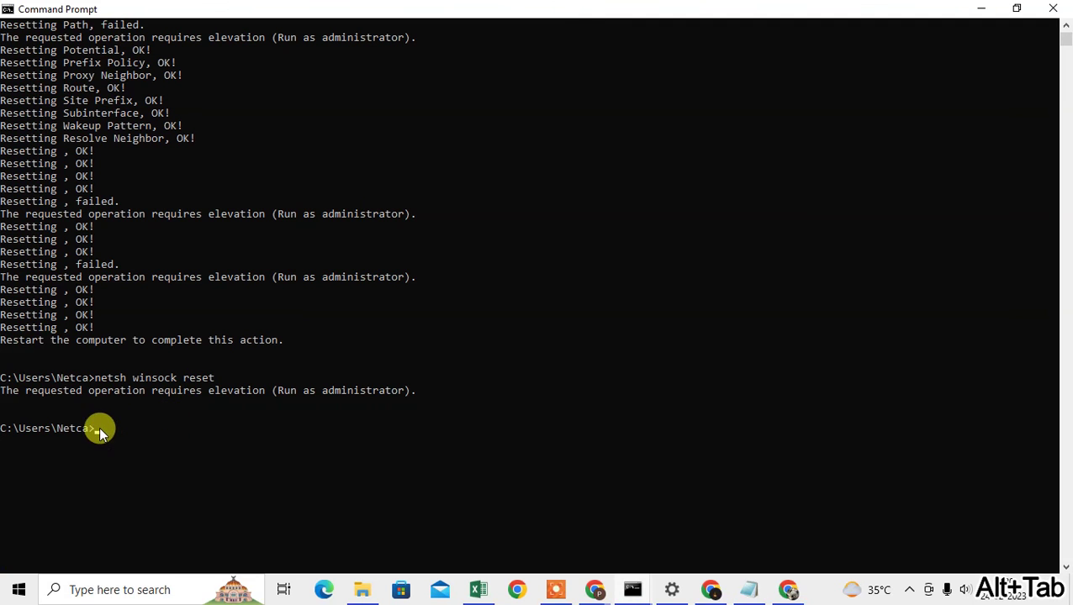
key(ctrl+v)
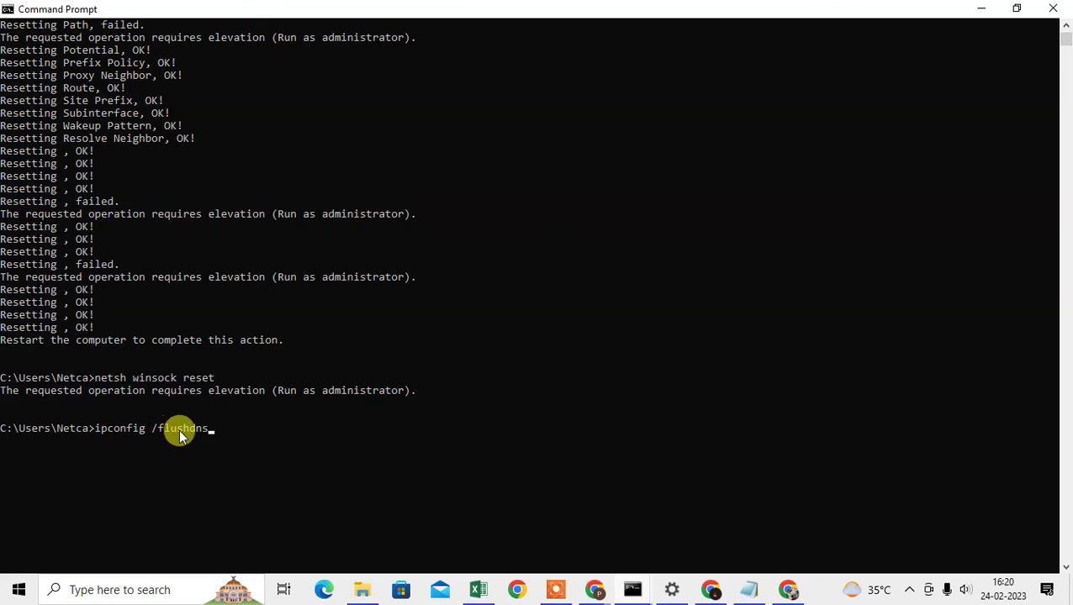
key(Return)
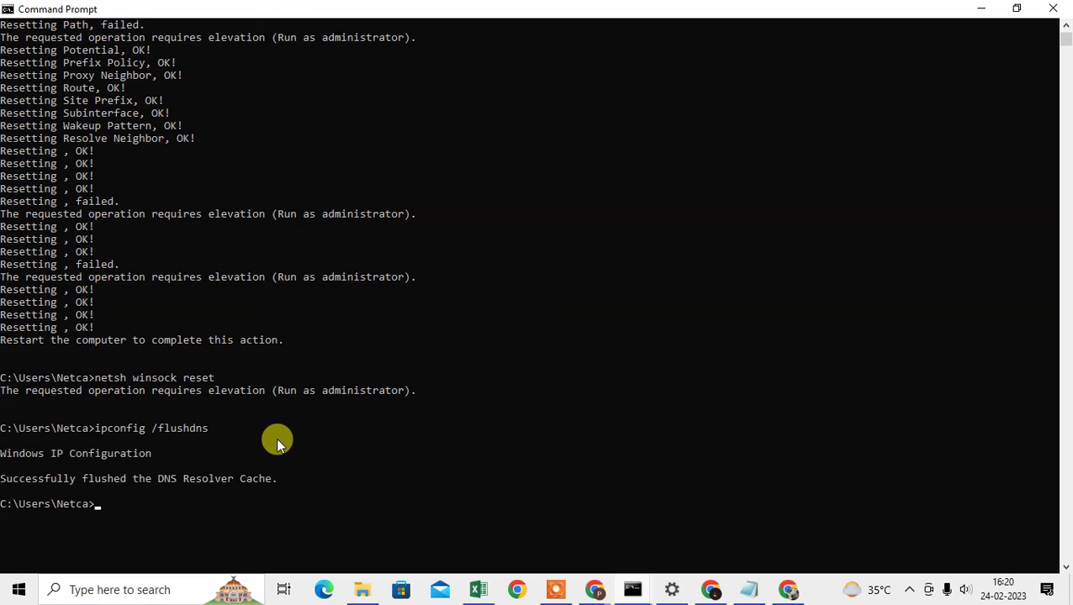
scroll(276, 437, down, 1)
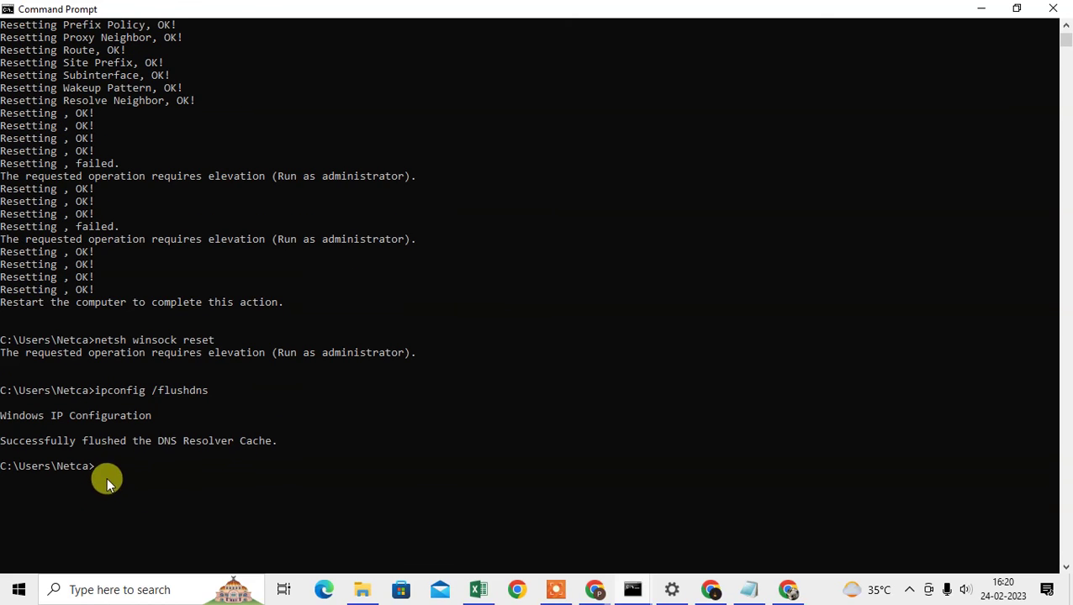
click(1049, 10)
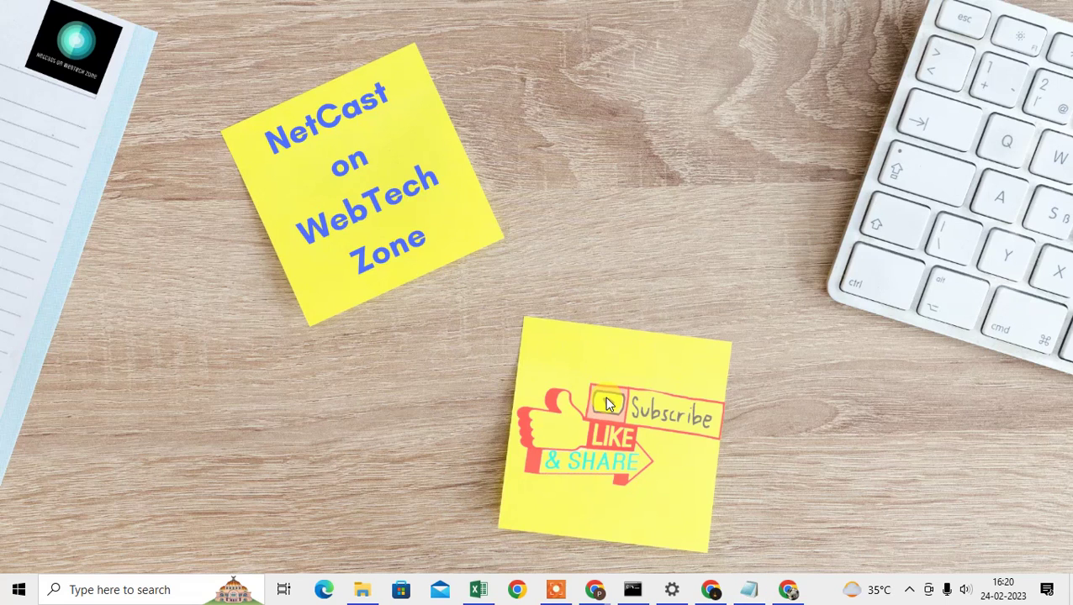